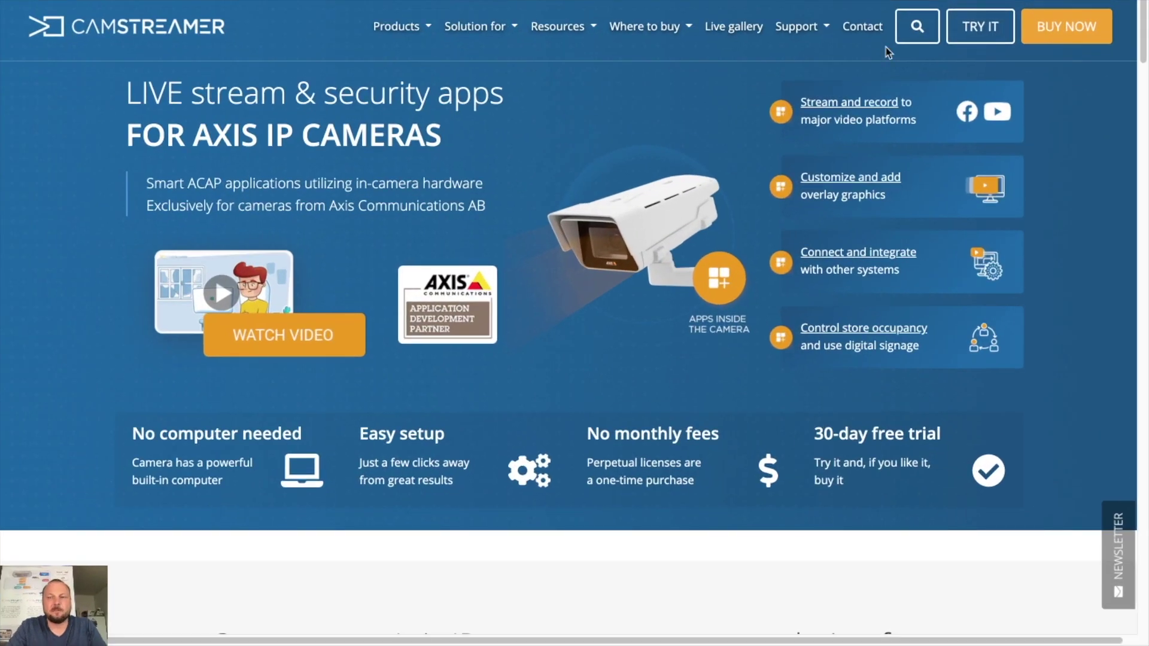
# - Go to the free trial section and start the CamStreamer App trial request
pyautogui.click(983, 40)
pyautogui.scroll(-3, 416, 324)
pyautogui.scroll(-2, 415, 323)
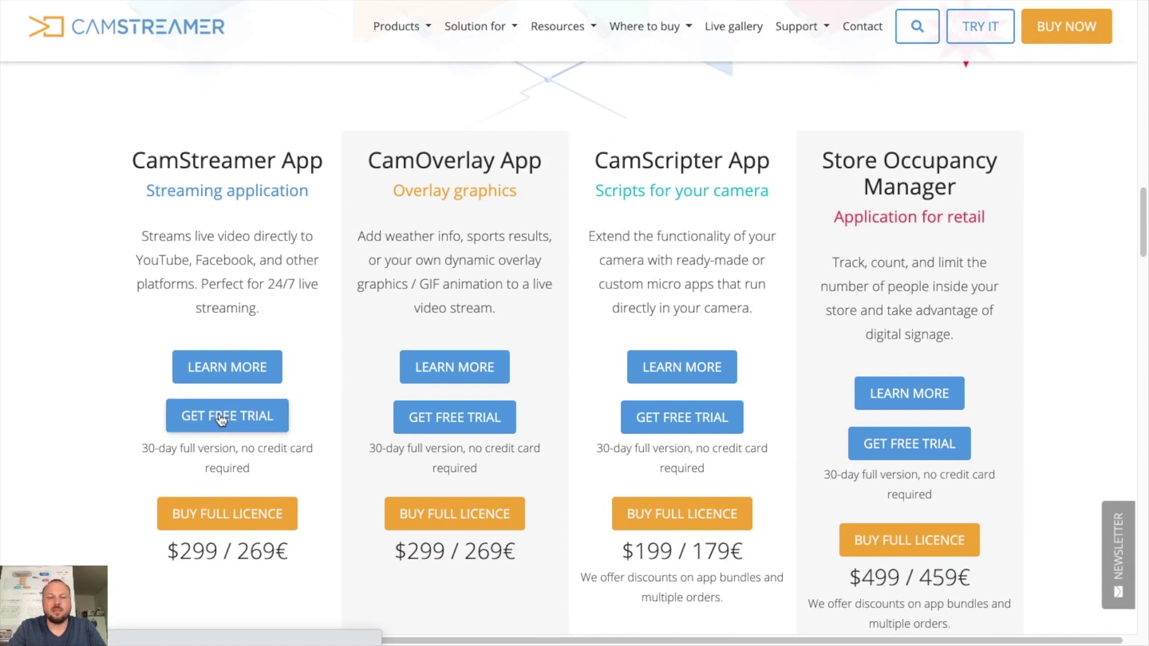
pyautogui.click(221, 419)
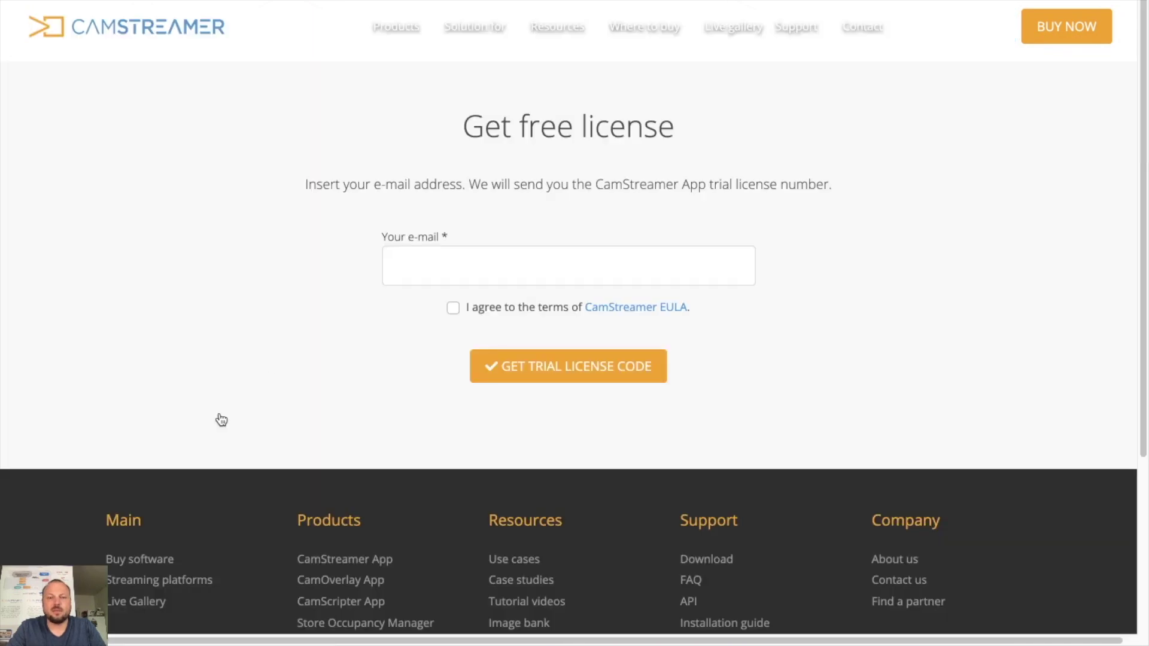
# - Enter your e-mail, accept the EULA, and request the trial license code
pyautogui.click(467, 267)
pyautogui.click(444, 305)
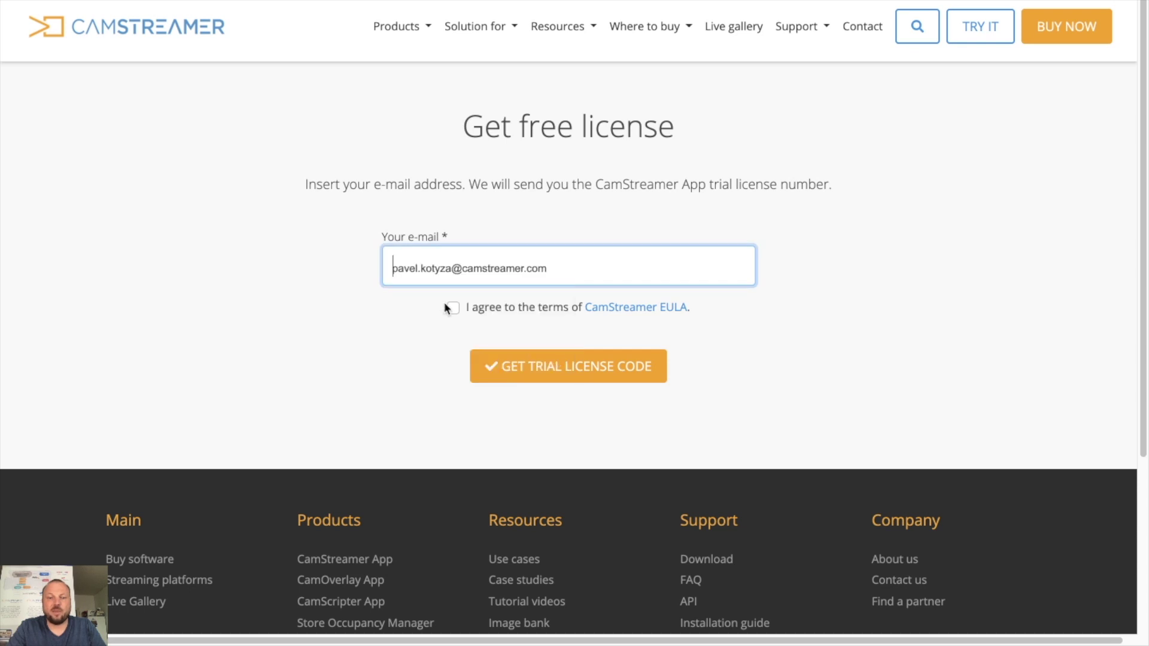
pyautogui.click(452, 309)
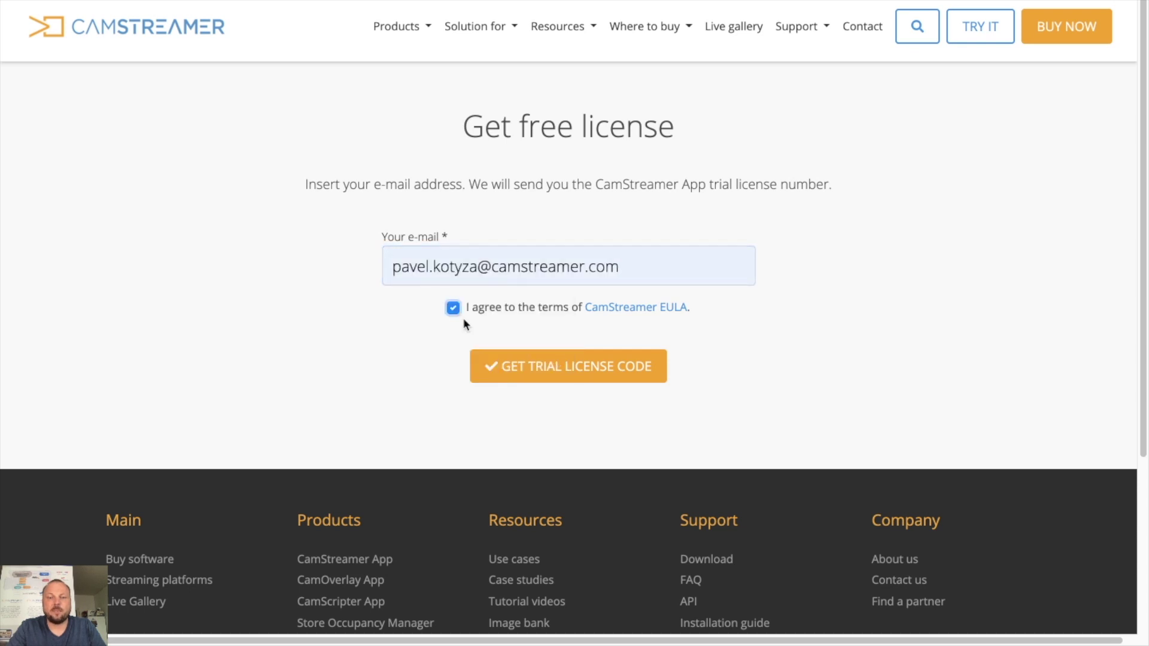
pyautogui.click(556, 374)
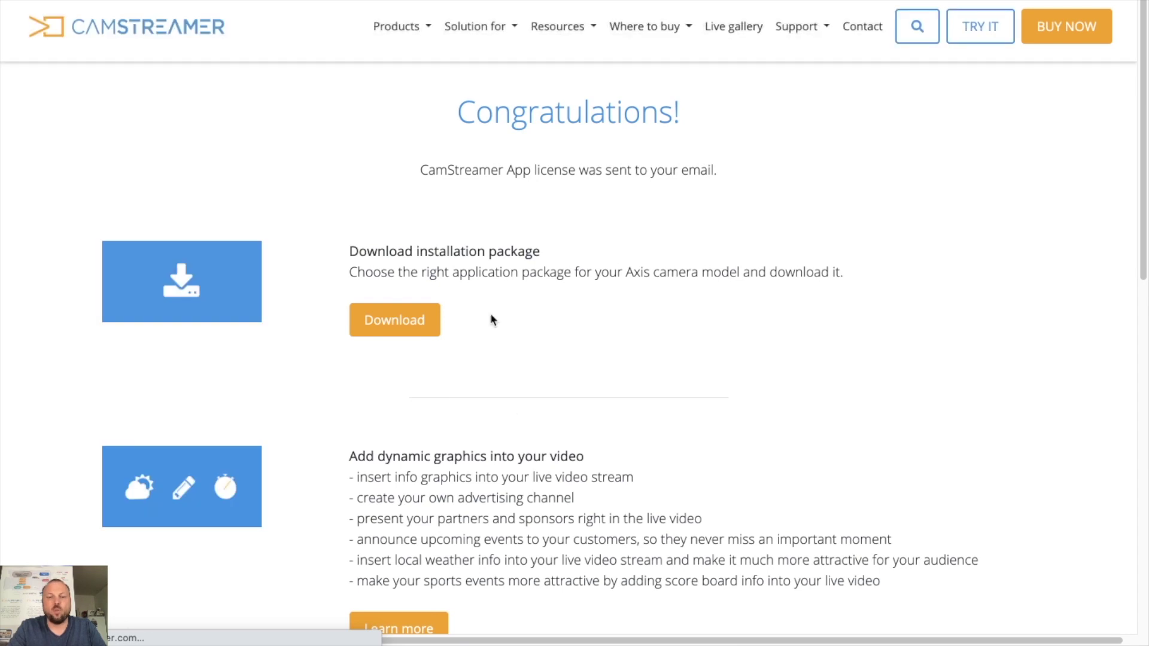
# - Download CamStreamer App v3.10.0 for the Q3515-LV camera, dismissing the firmware notice
pyautogui.click(406, 320)
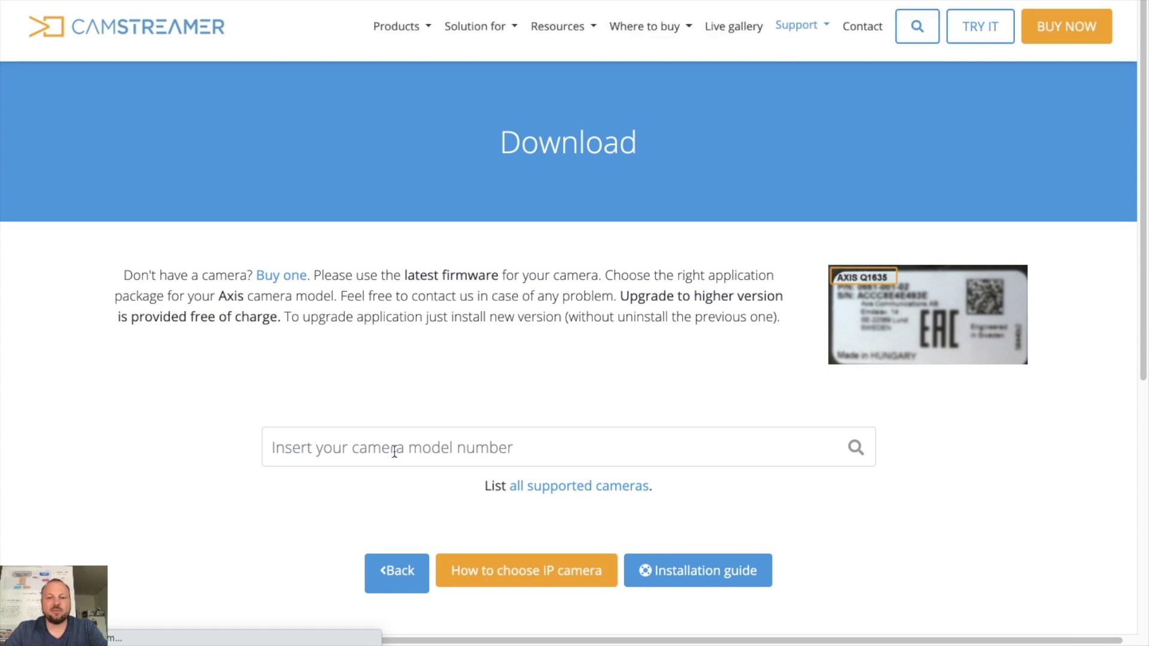
pyautogui.click(395, 452)
pyautogui.write('Q')
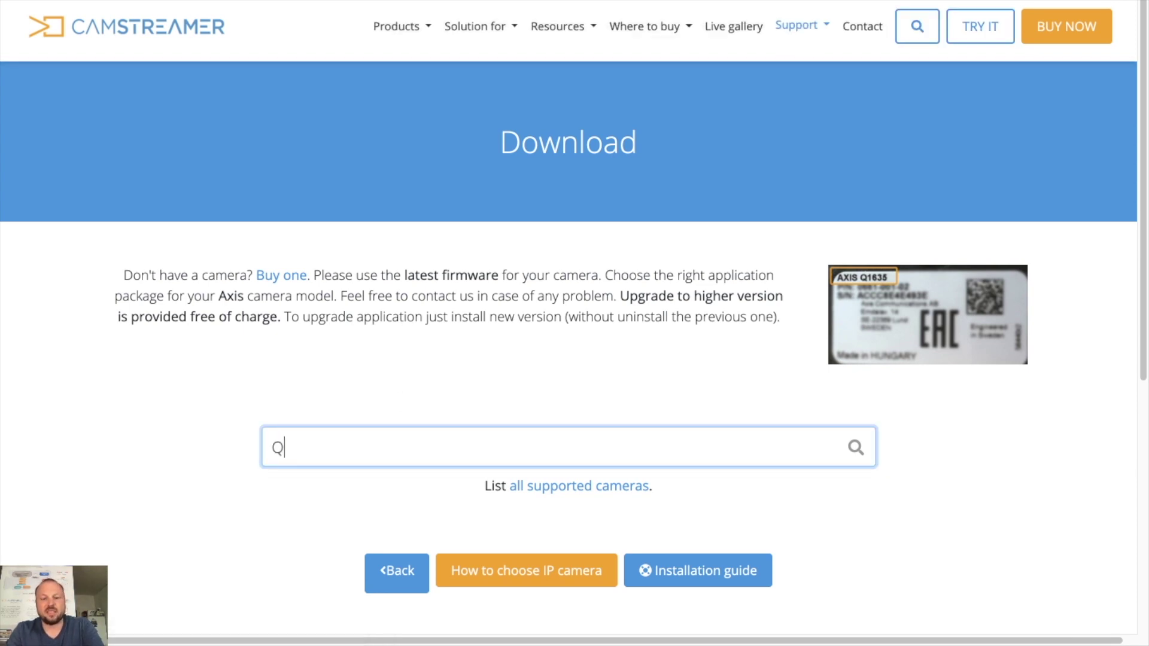
pyautogui.write('3515')
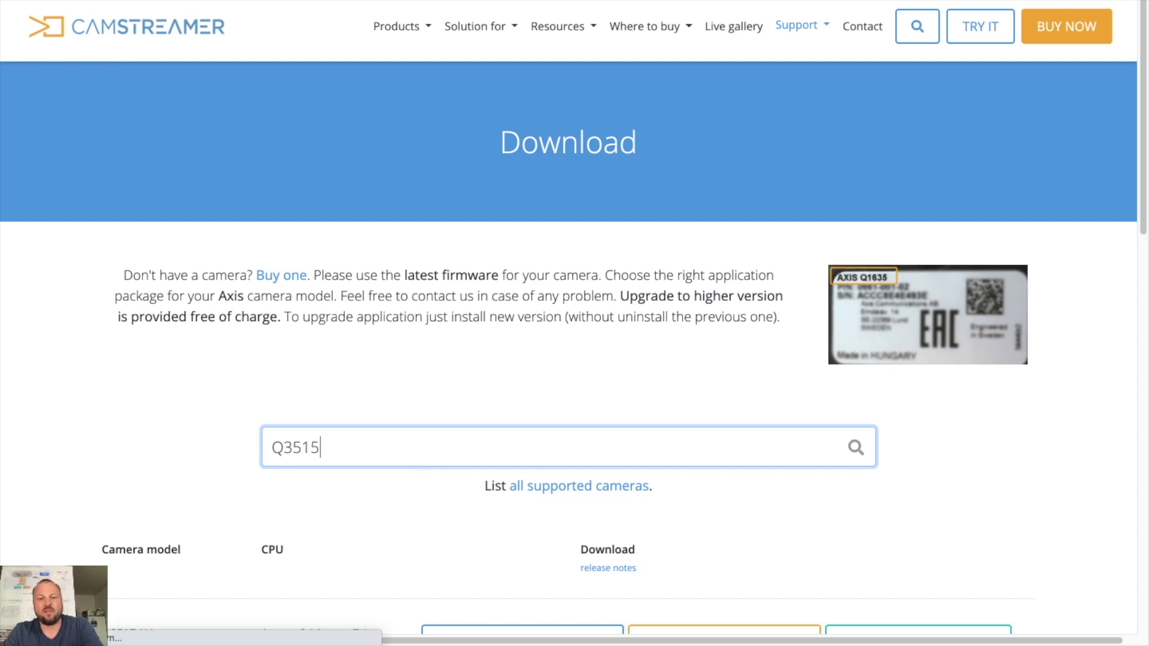
pyautogui.scroll(-3, 305, 400)
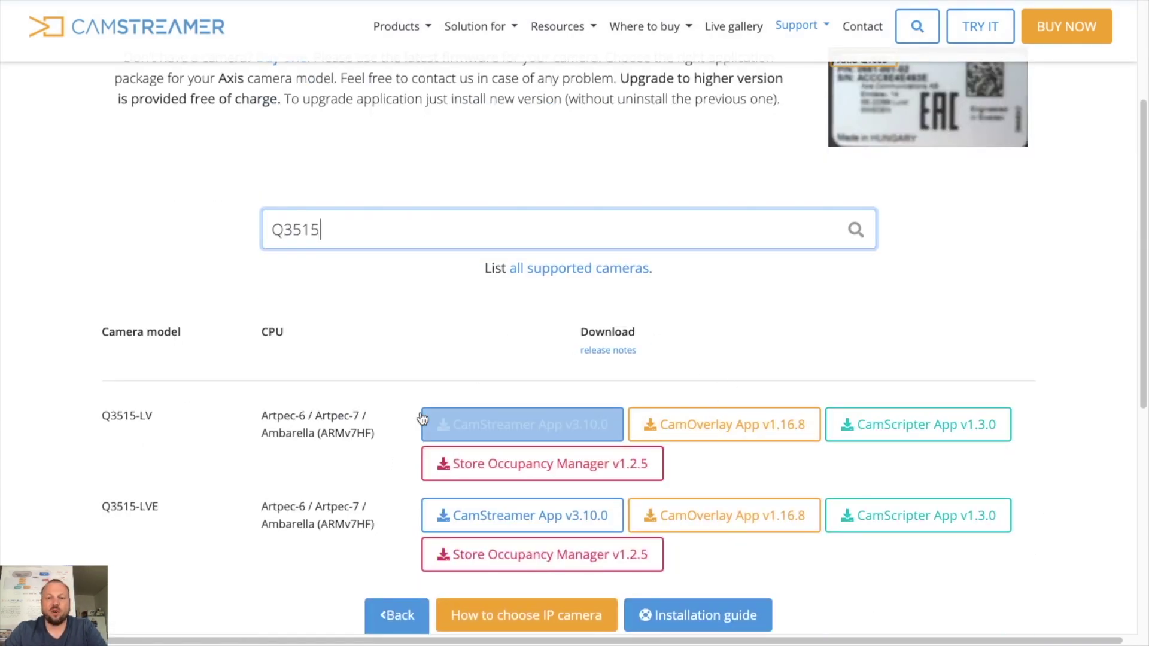
pyautogui.click(478, 421)
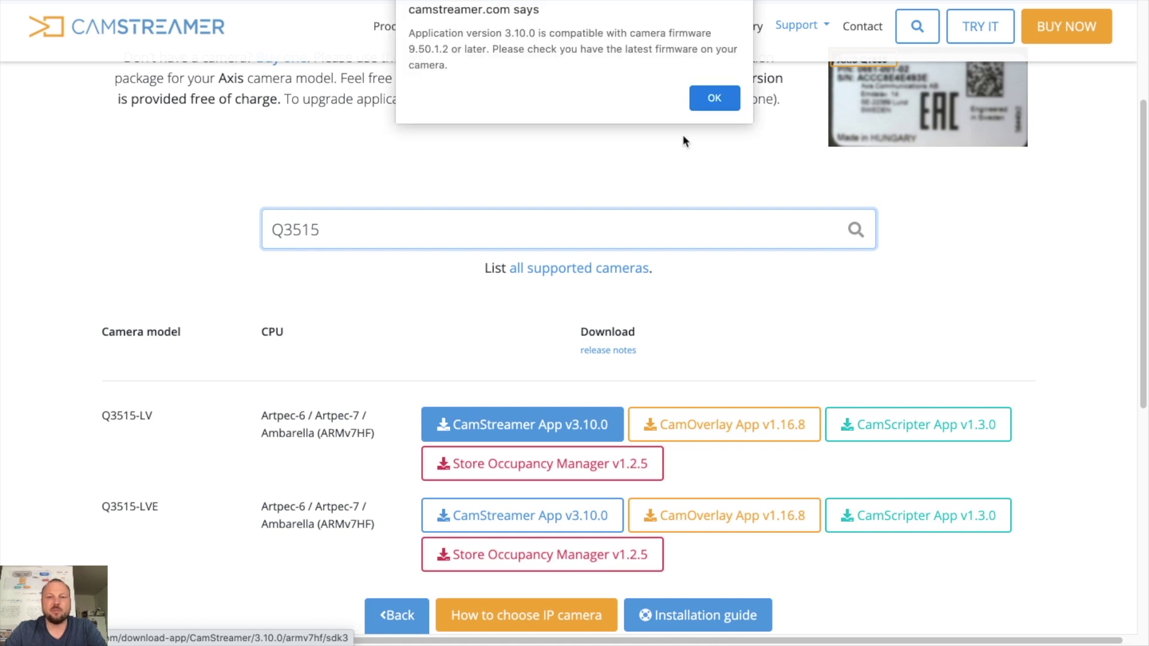
pyautogui.click(716, 98)
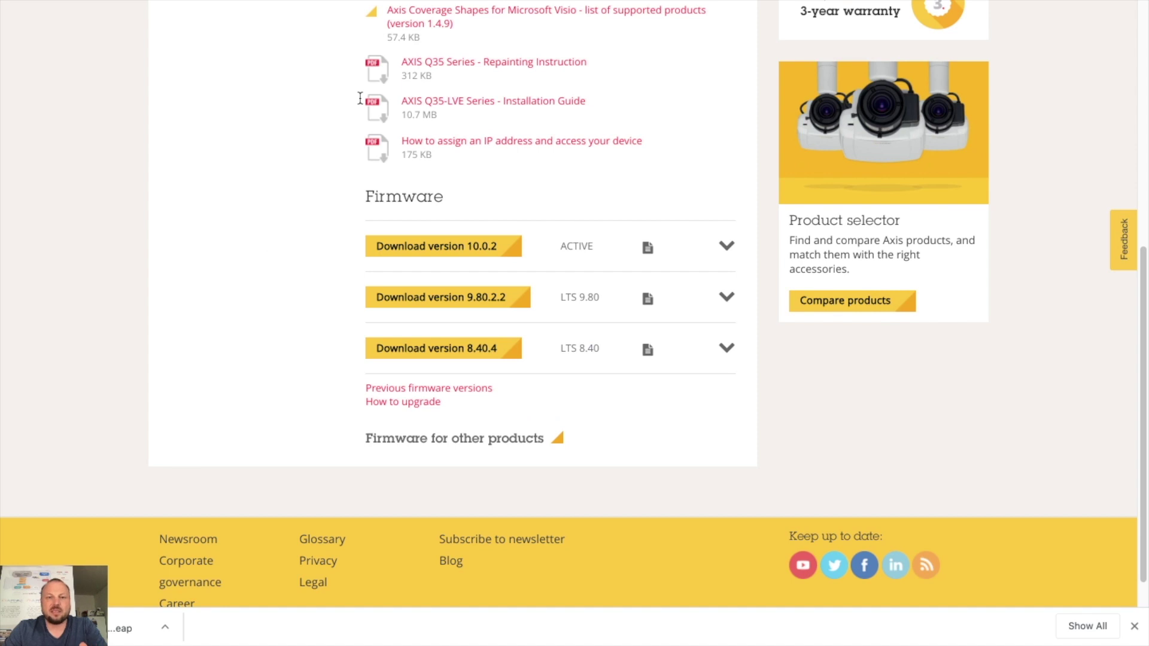
pyautogui.scroll(15, 359, 98)
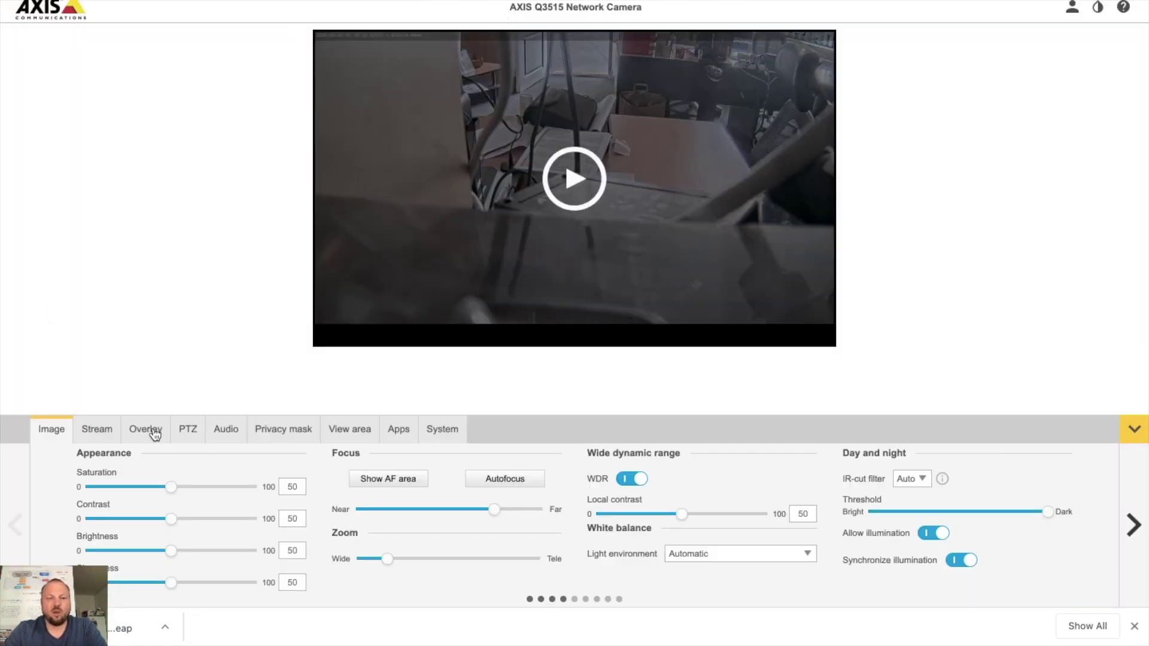
# - Upload and install CamStreamer_3.10.0_armv7hf_sdk3.eap from the camera's Apps page
pyautogui.click(400, 440)
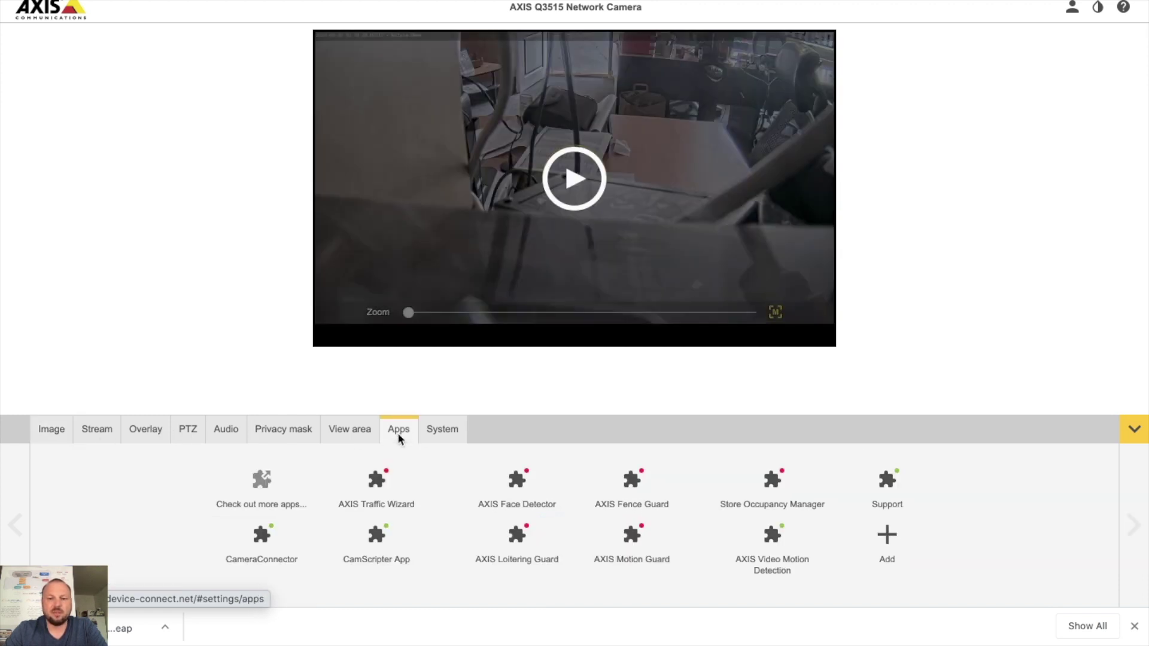
pyautogui.click(890, 542)
pyautogui.click(487, 473)
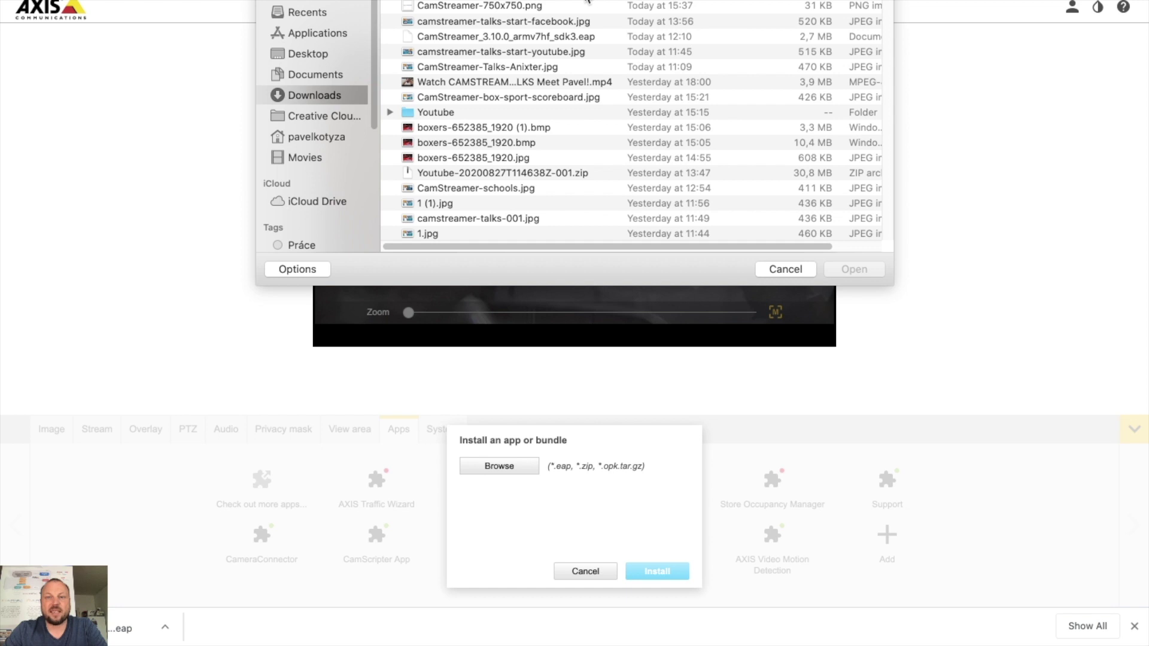
pyautogui.click(546, 37)
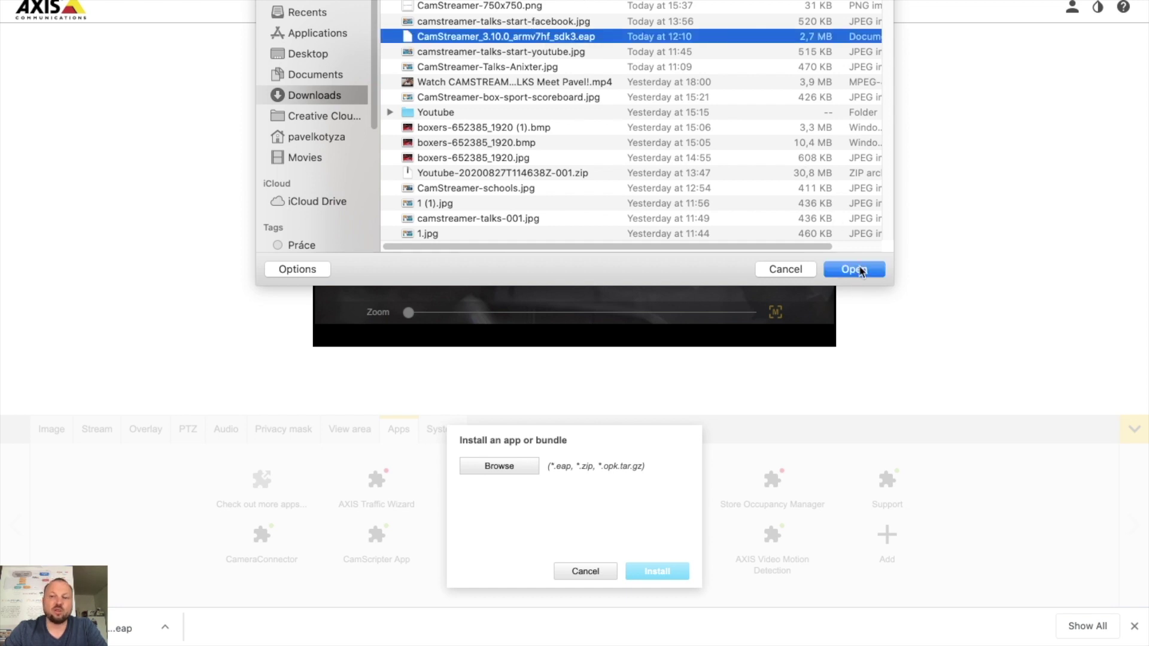
pyautogui.click(860, 271)
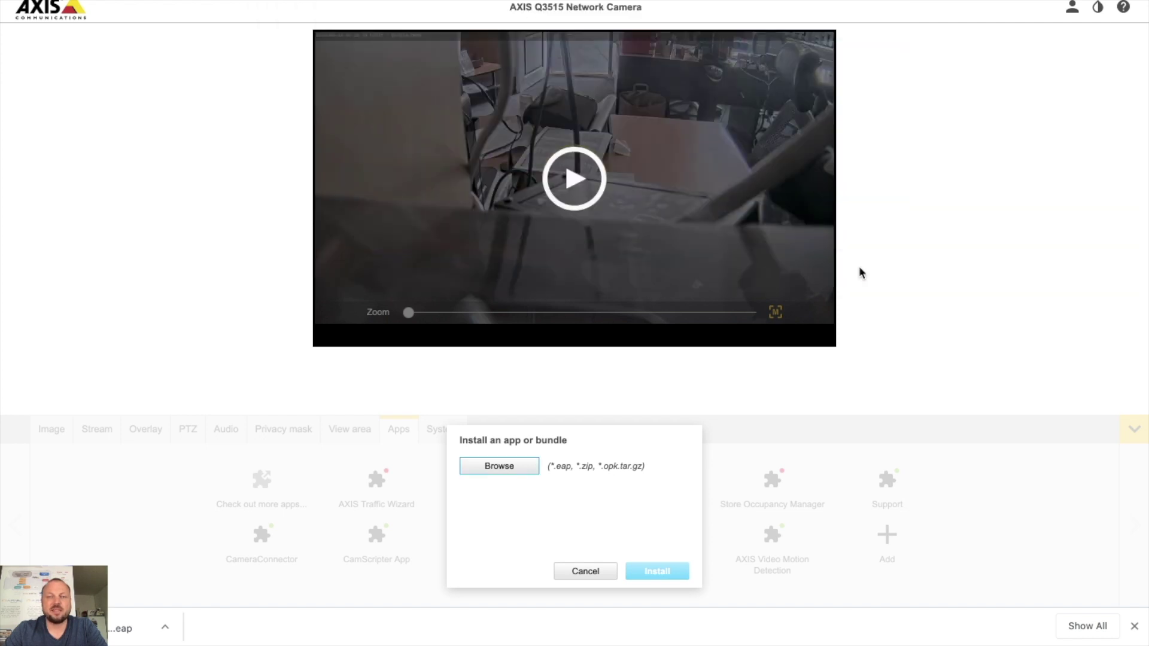
pyautogui.click(674, 573)
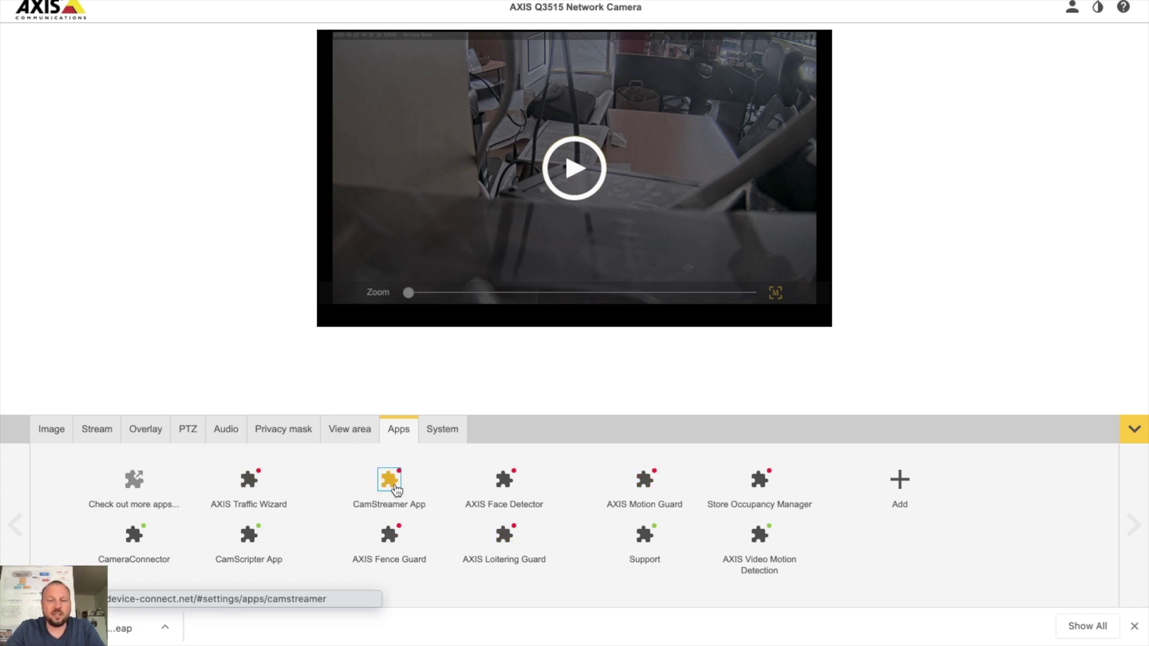
# - Start the CamStreamer App on the camera and open its interface past the introduction
pyautogui.click(394, 486)
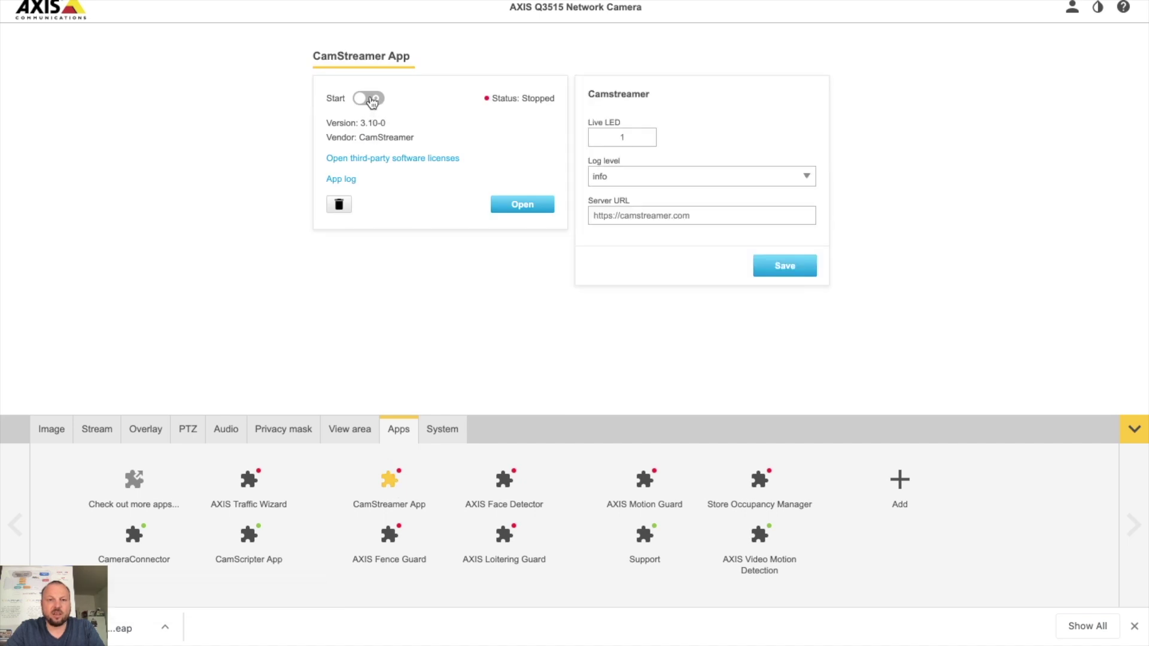
pyautogui.click(370, 99)
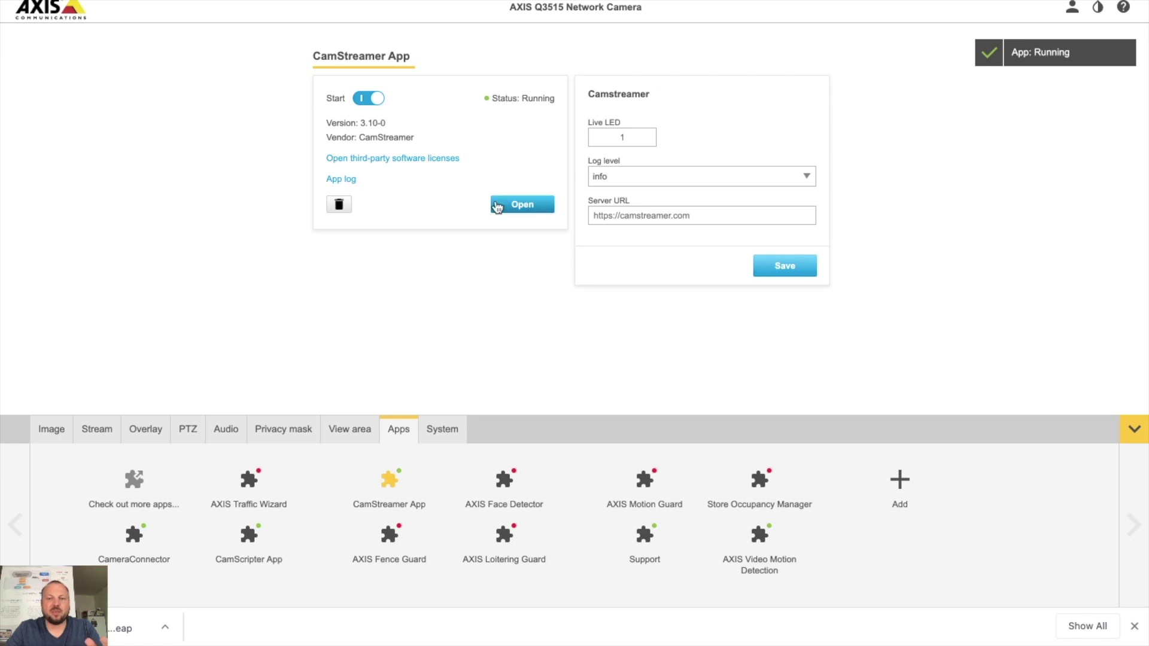
pyautogui.click(521, 206)
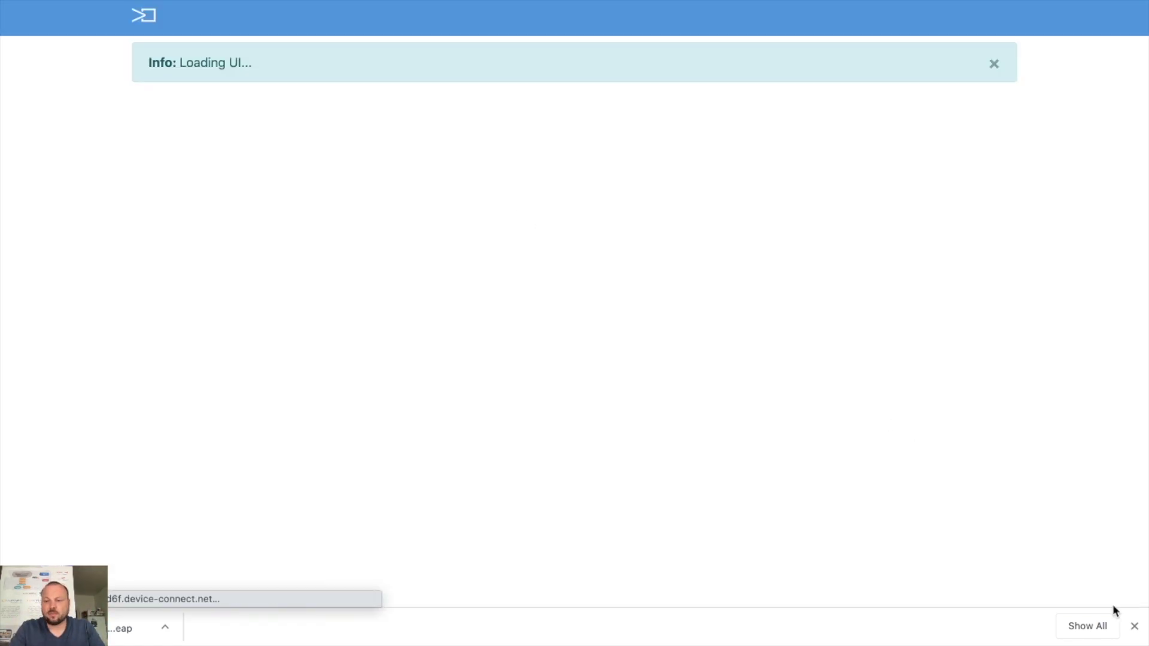
pyautogui.click(1135, 626)
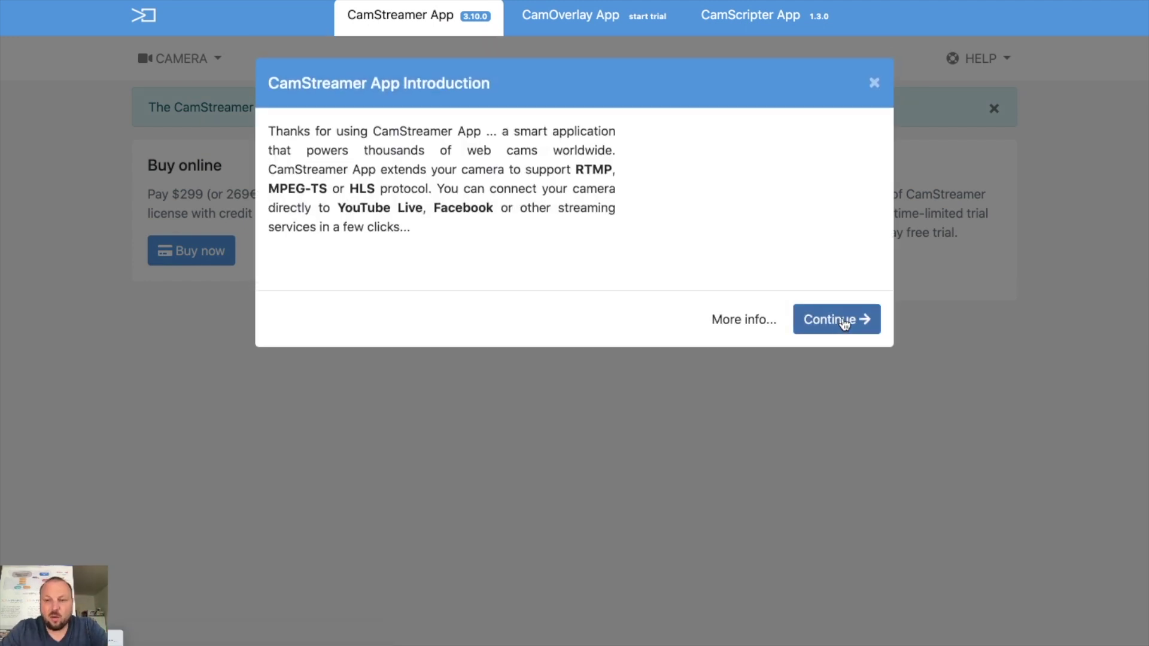
pyautogui.click(845, 321)
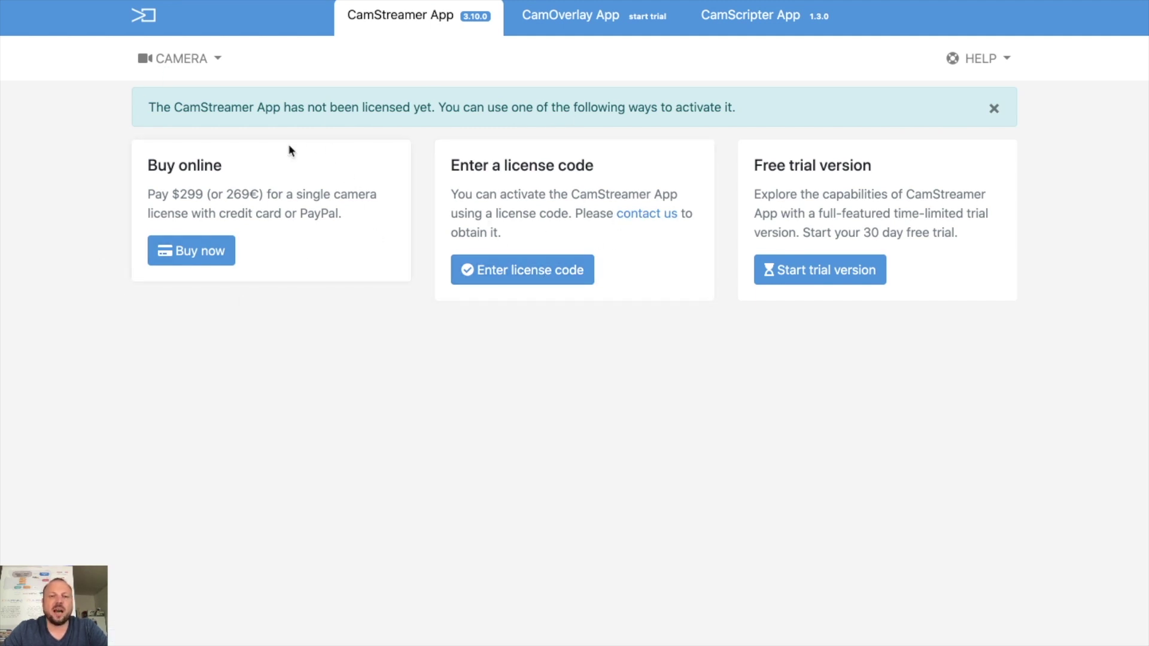
# - Request a free trial code in the app using your e-mail and EULA consent
pyautogui.click(803, 267)
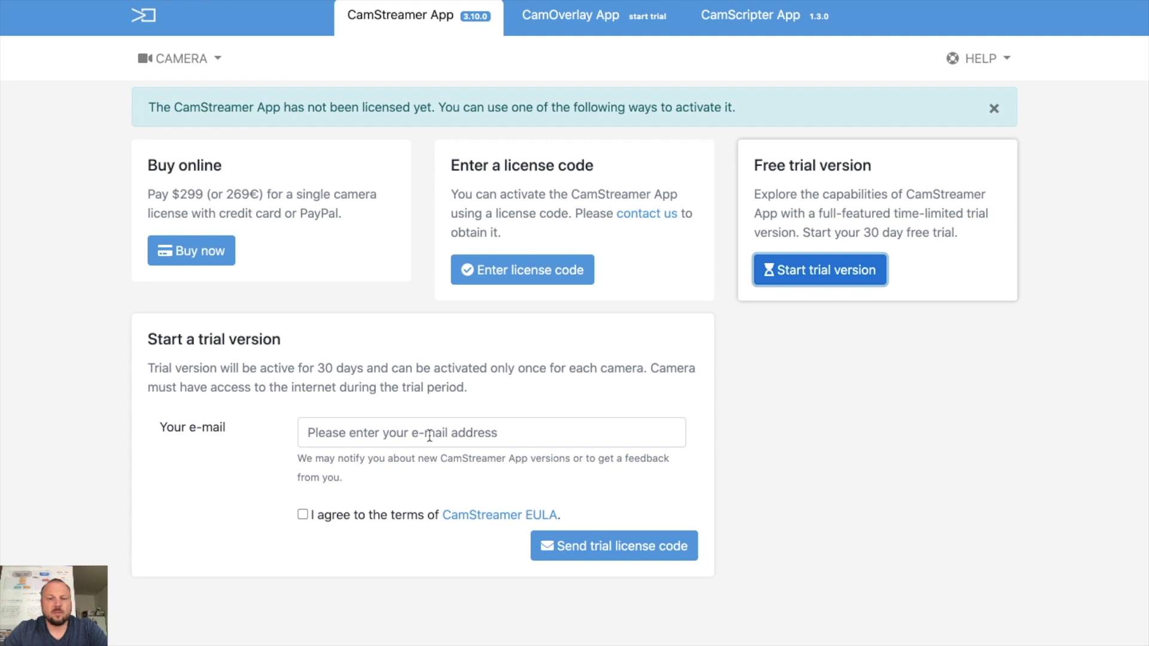
pyautogui.click(506, 273)
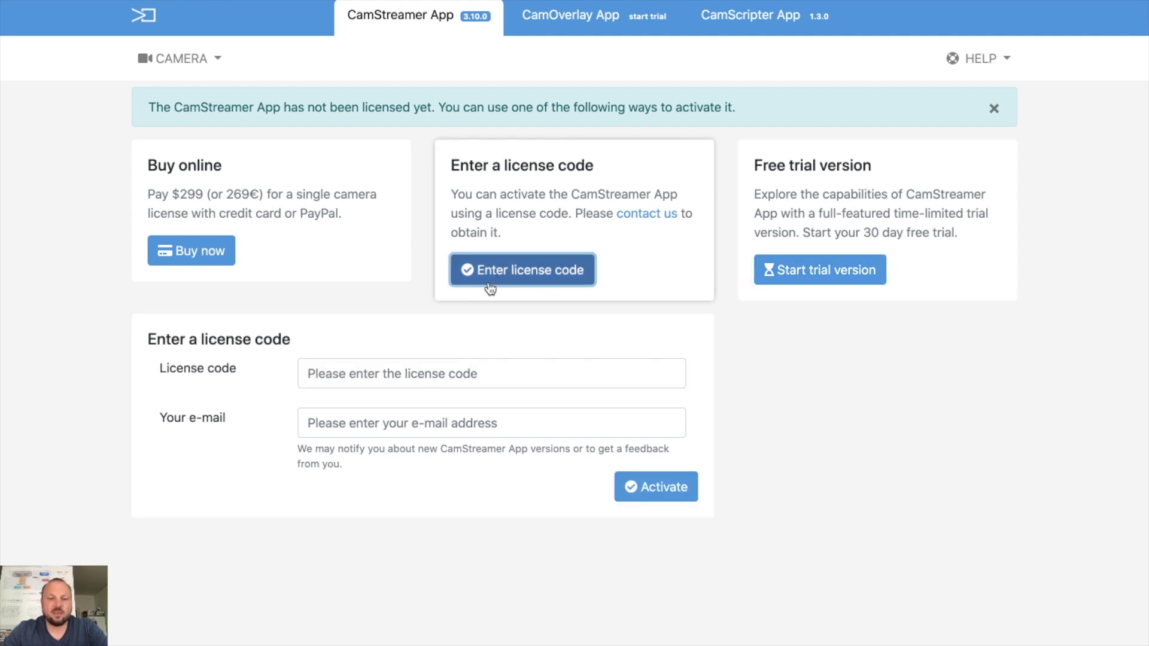
pyautogui.click(808, 269)
pyautogui.click(399, 441)
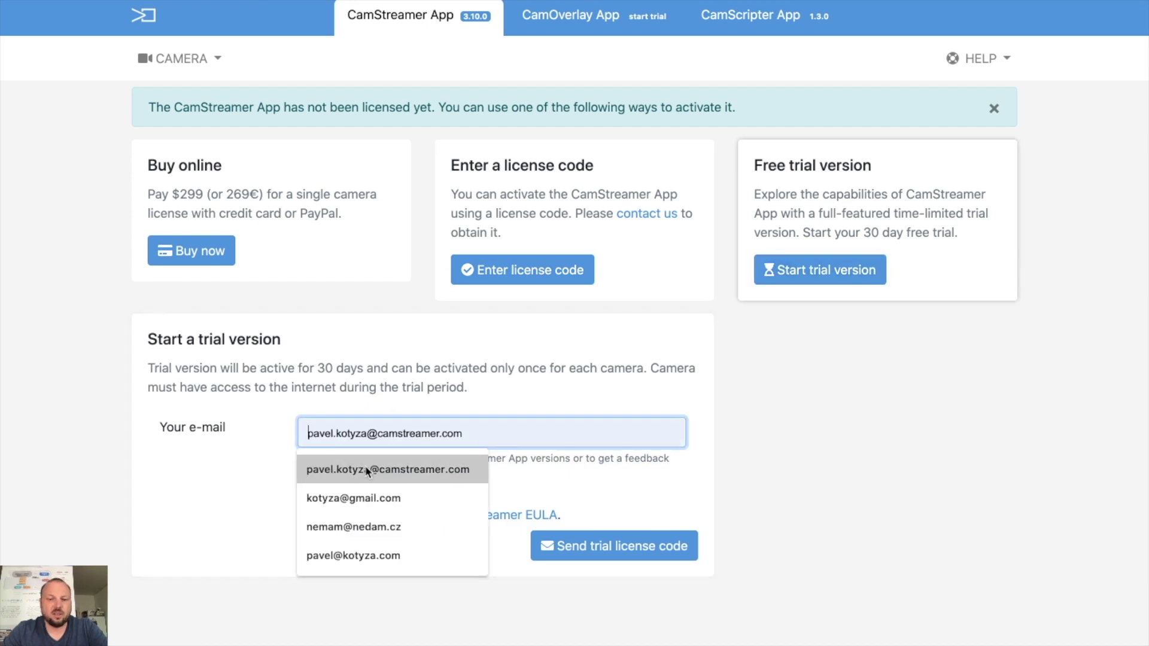
pyautogui.click(351, 472)
pyautogui.click(342, 516)
pyautogui.click(595, 555)
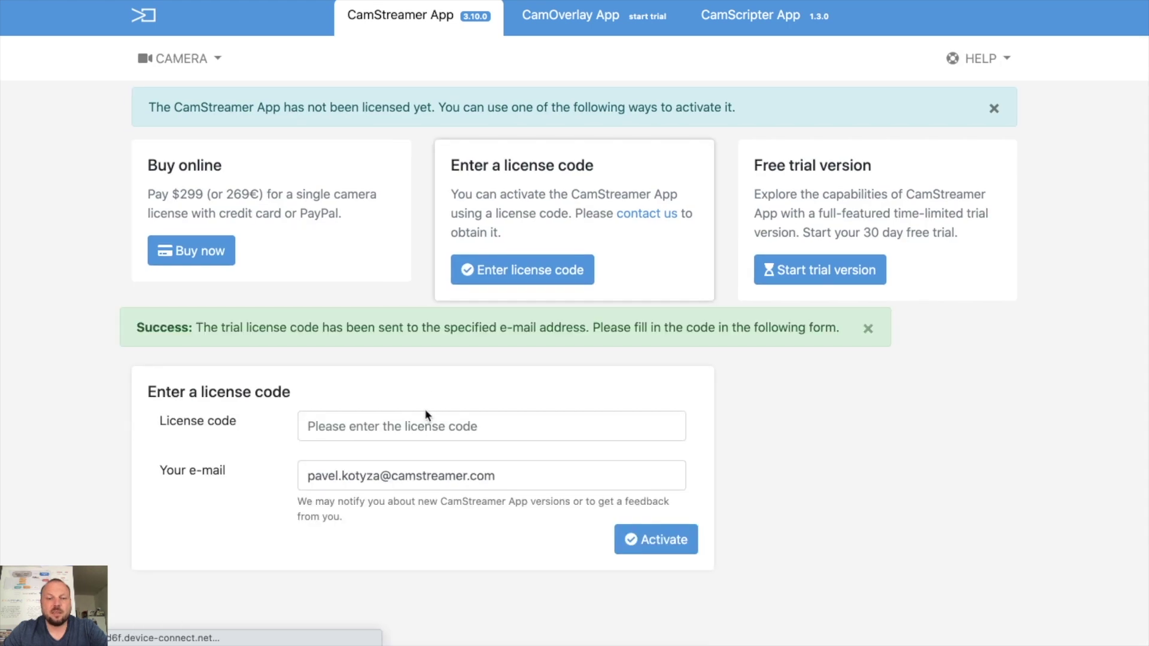
# - Paste the emailed trial license code and activate it
pyautogui.click(425, 413)
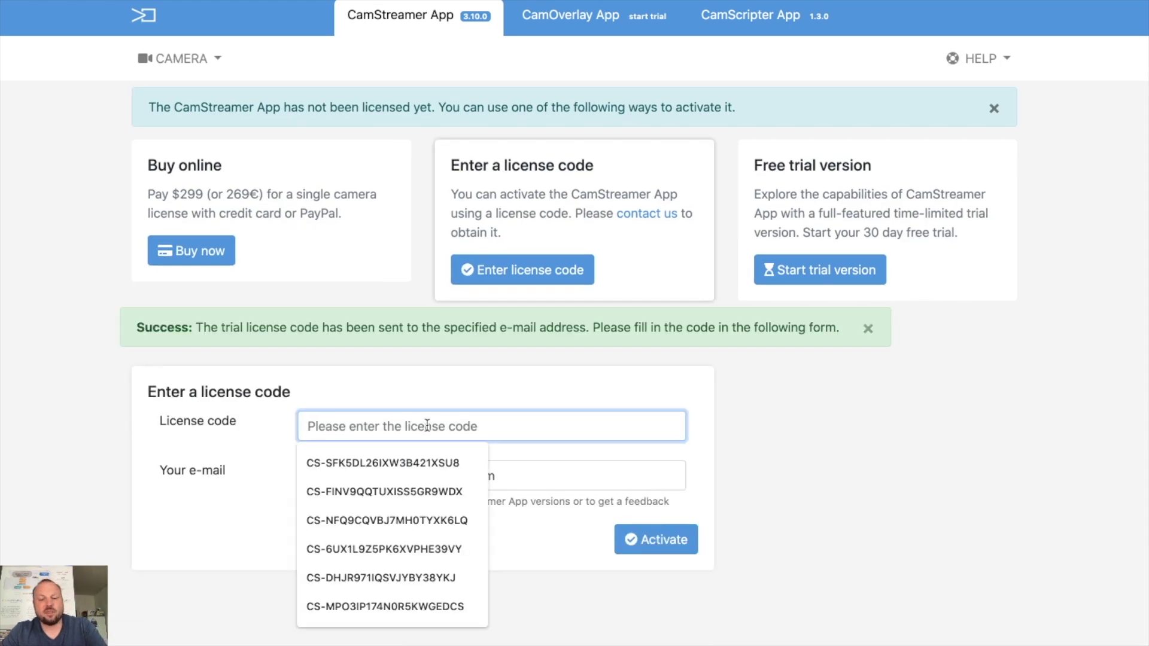
pyautogui.hotkey('ctrl', 'v')
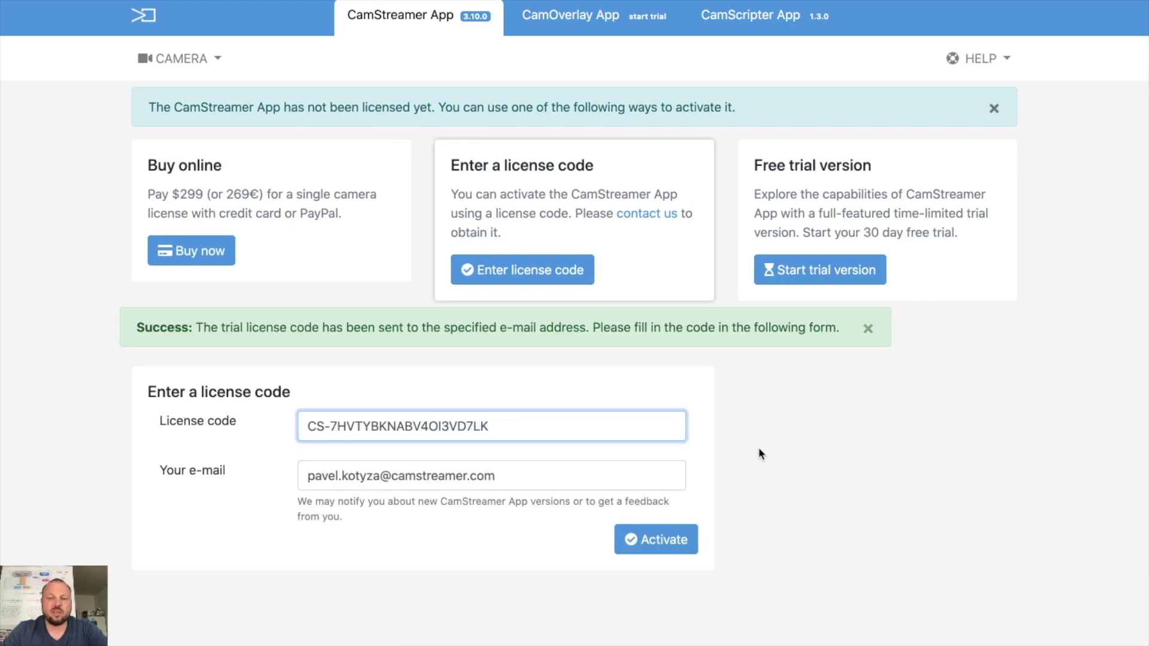
pyautogui.click(661, 548)
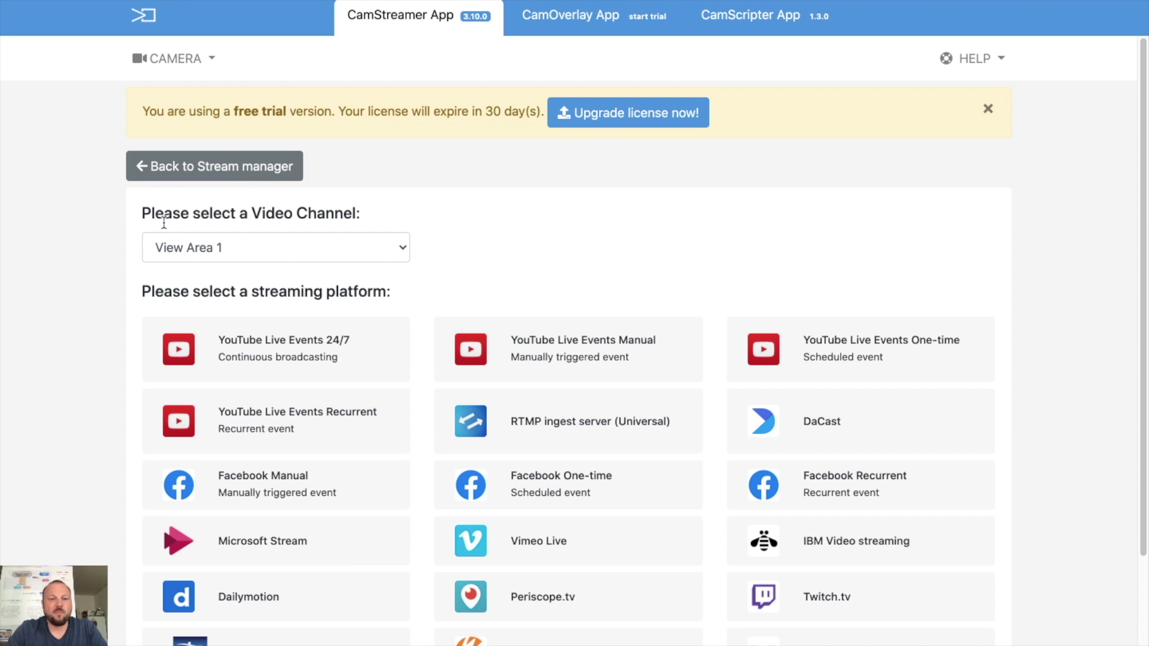
# - Keep View Area 1 as the video channel and open the Facebook Manual platform card
pyautogui.click(207, 247)
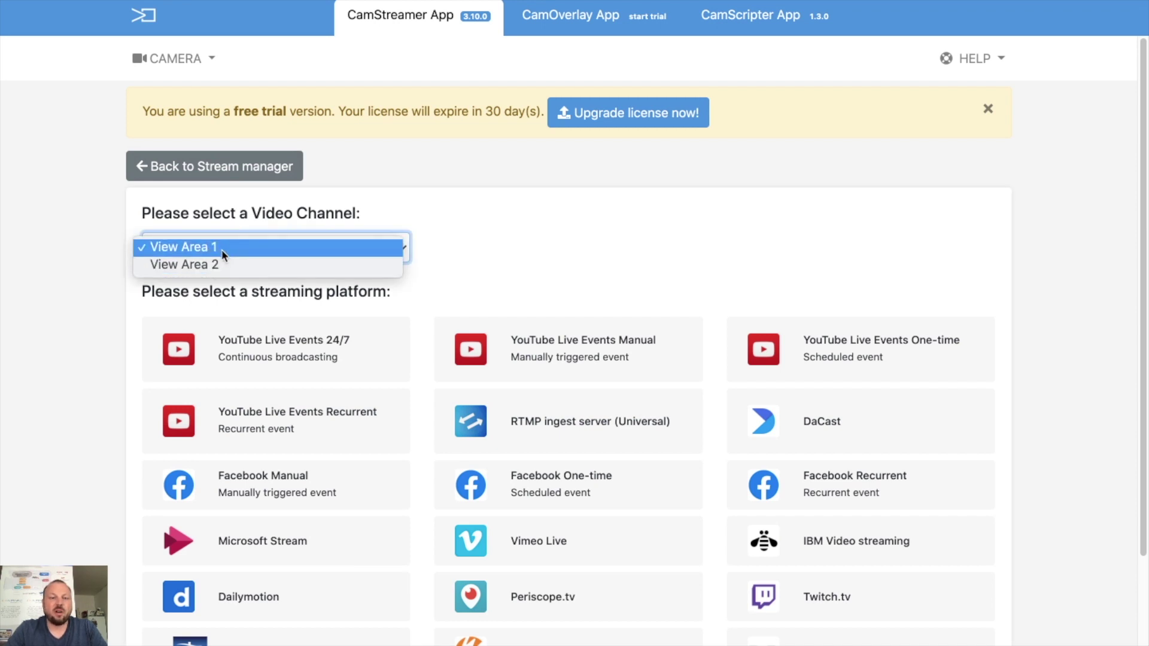
pyautogui.click(222, 250)
pyautogui.scroll(-2, 107, 224)
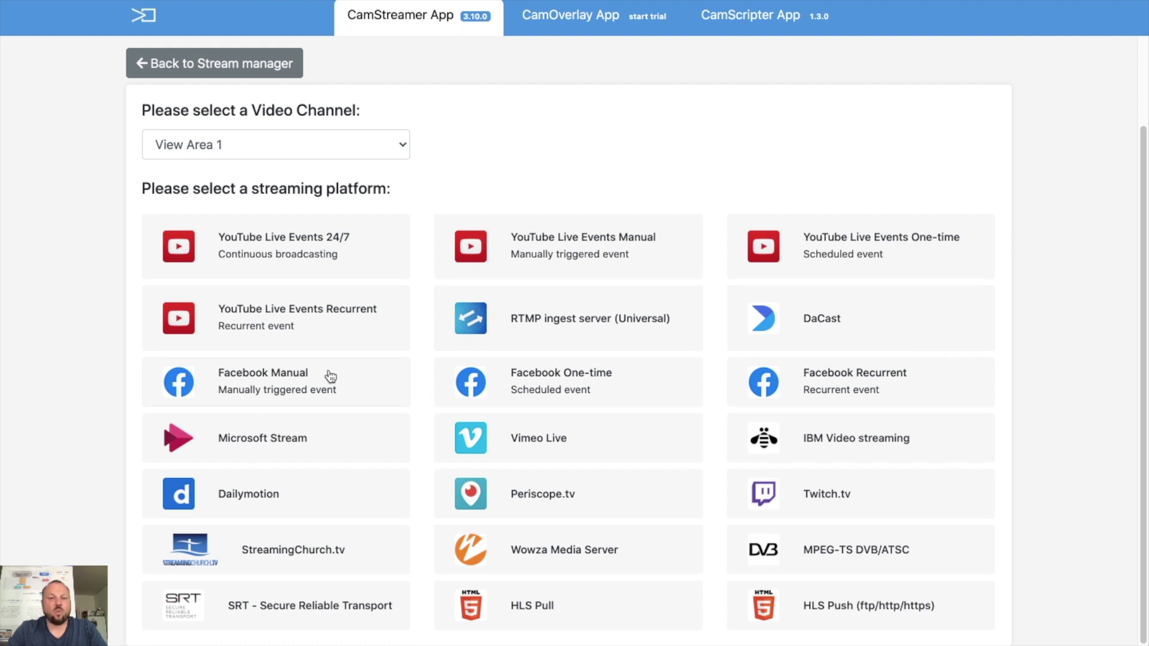
pyautogui.click(236, 385)
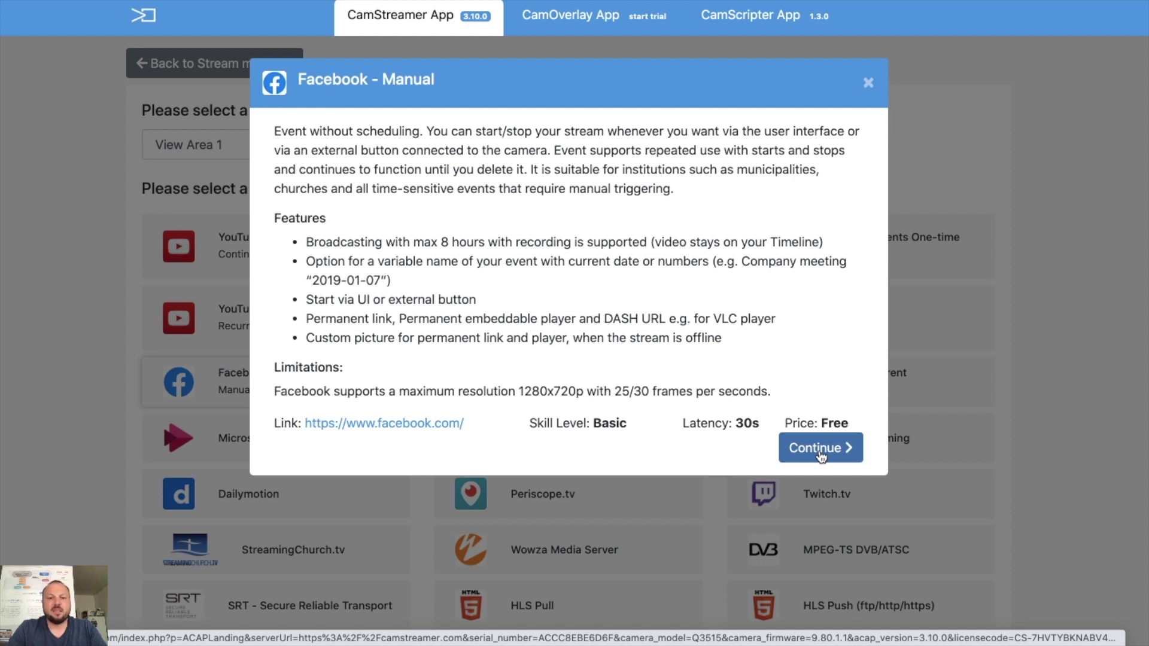
# - Create the Facebook Manual stream titled 'CamStreamer Talks Facebook Live stream DEMO - #dateus'
pyautogui.click(820, 448)
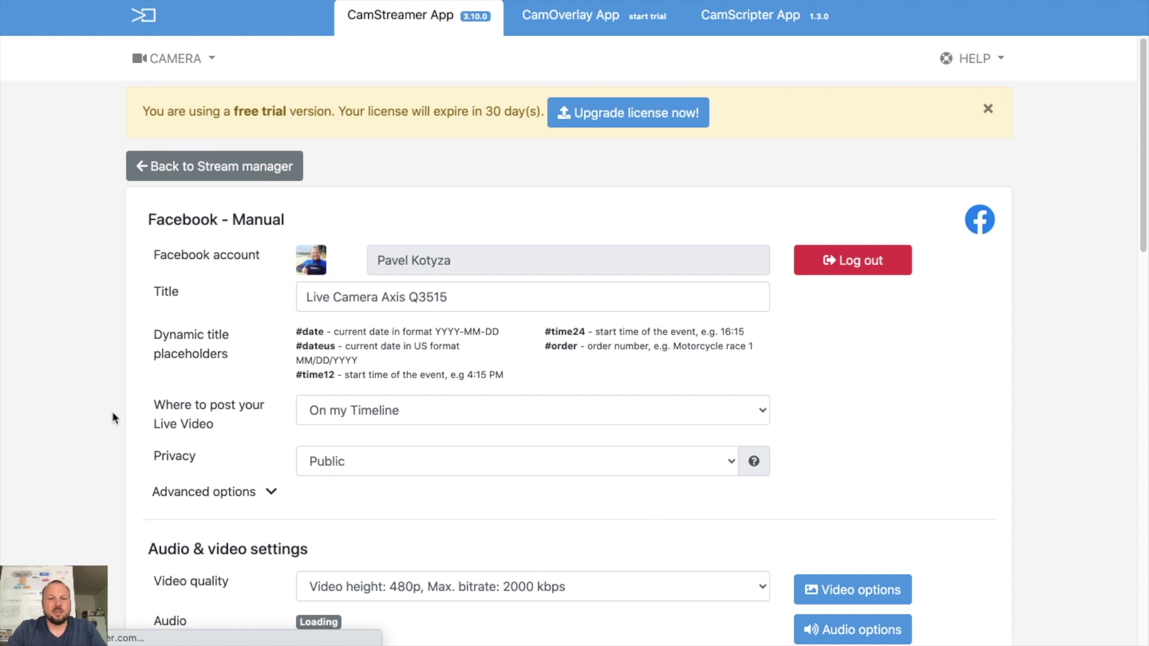
pyautogui.tripleClick(378, 302)
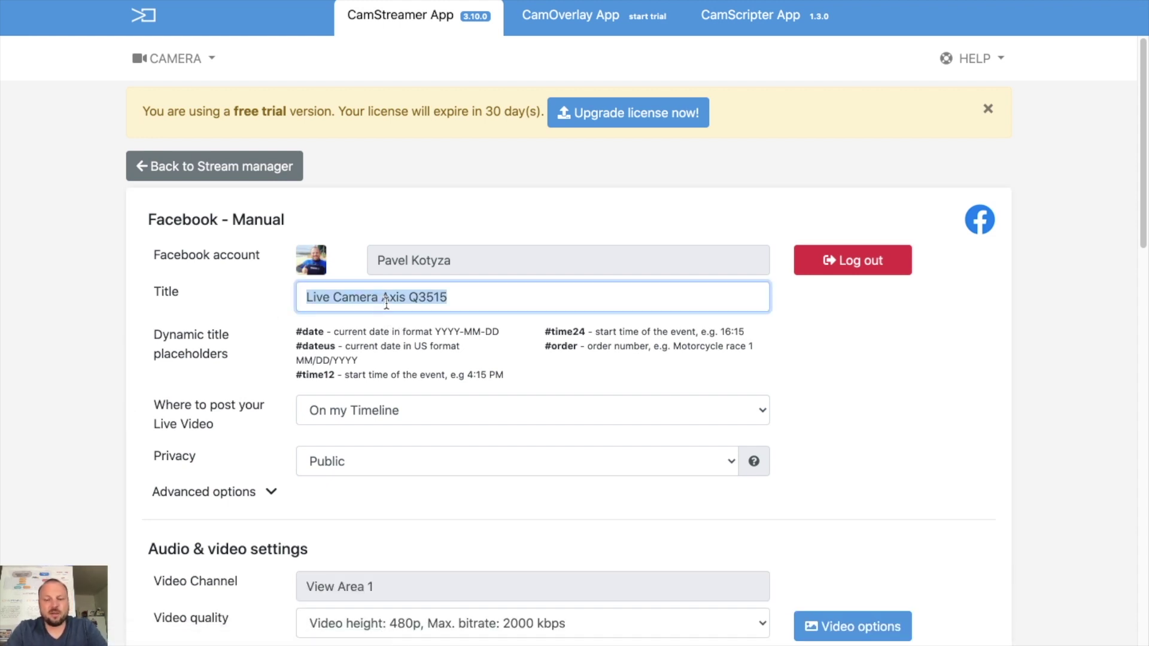
pyautogui.write('CamStrea')
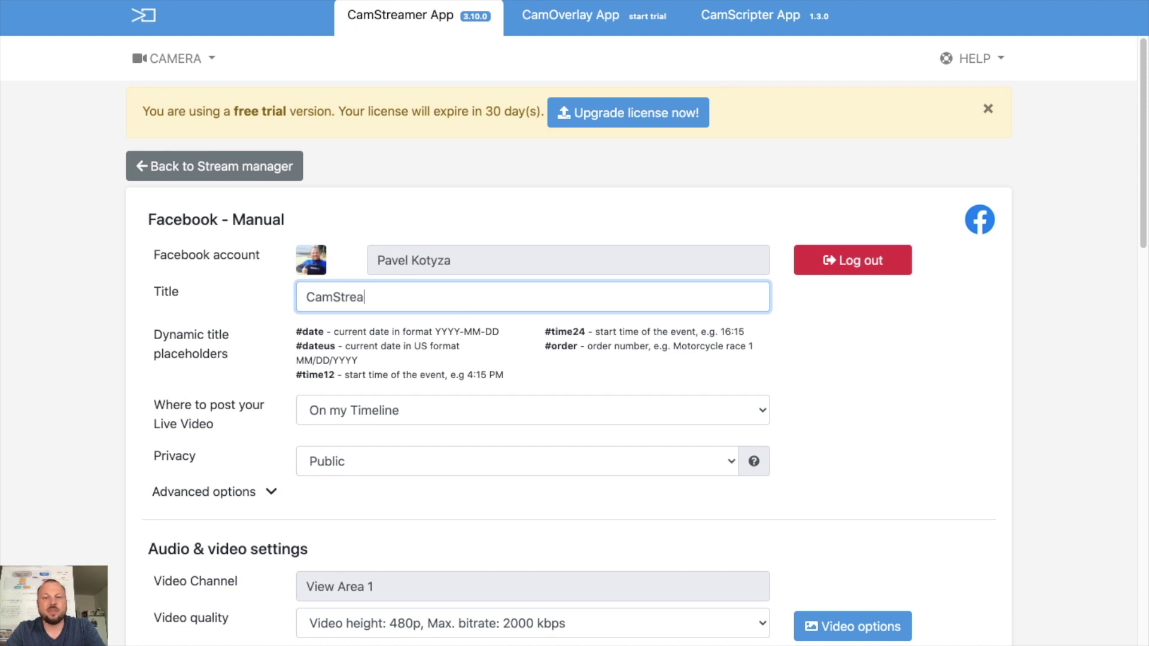
pyautogui.write('mer Talks ')
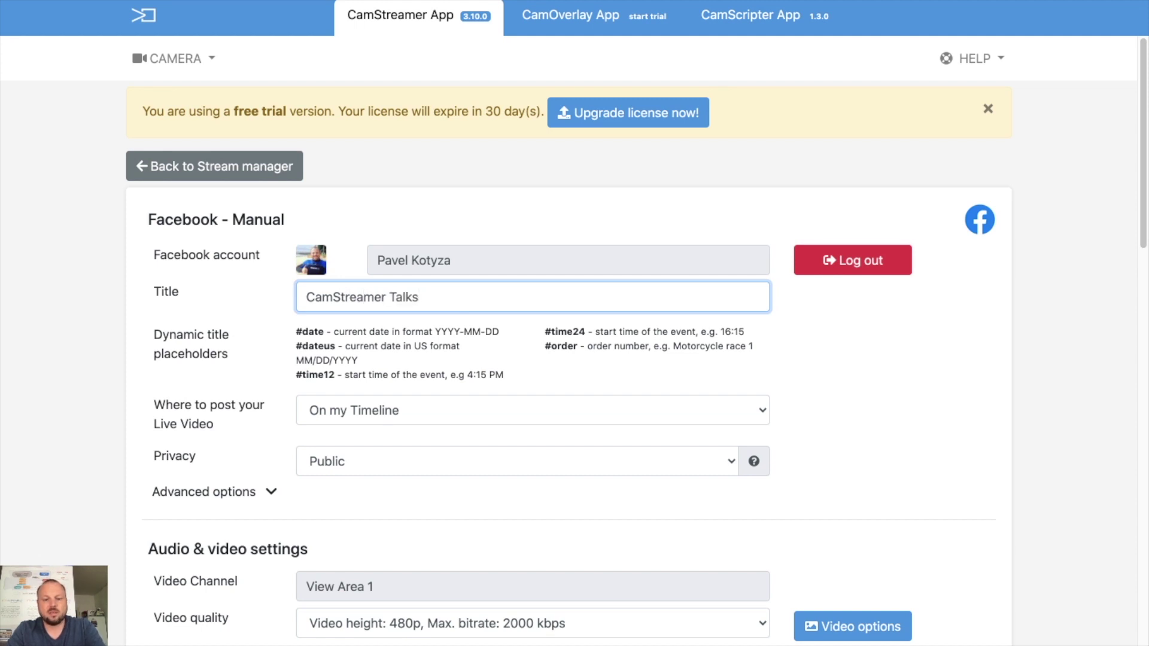
pyautogui.write('Facebook Liv')
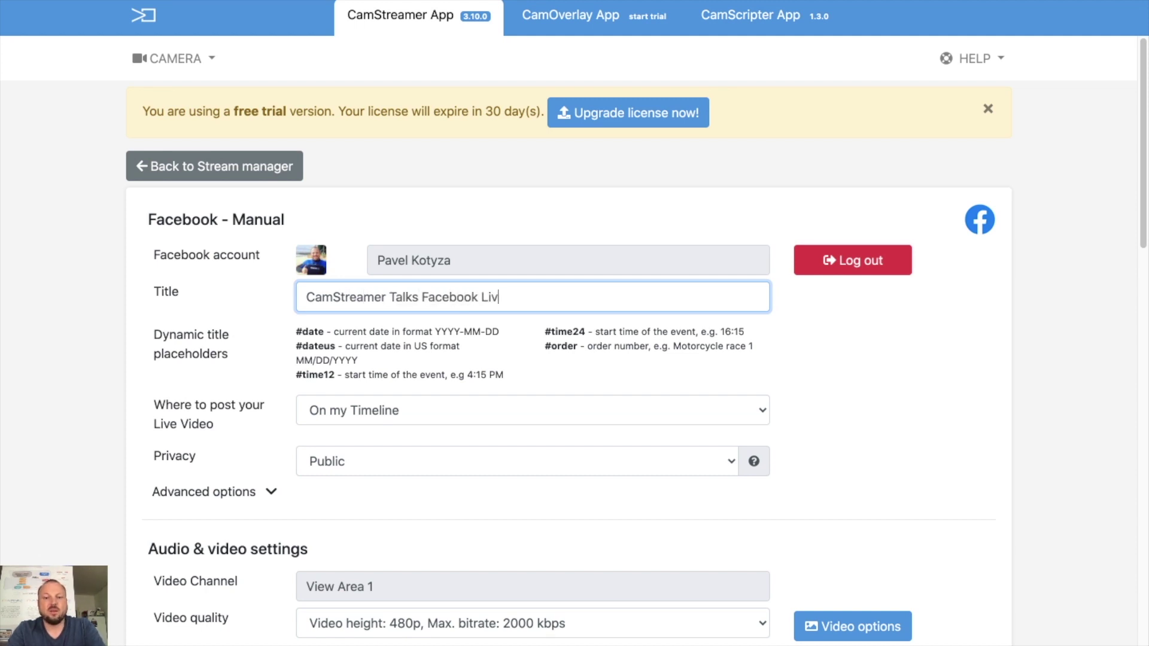
pyautogui.write('e stream DEMO')
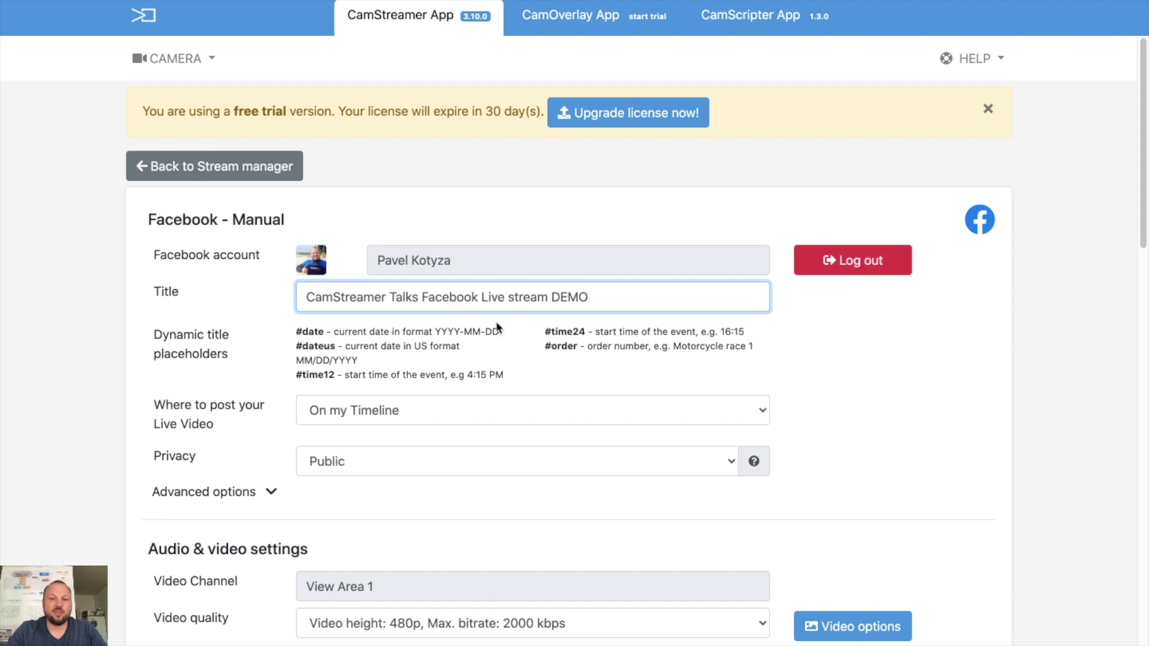
pyautogui.write('-')
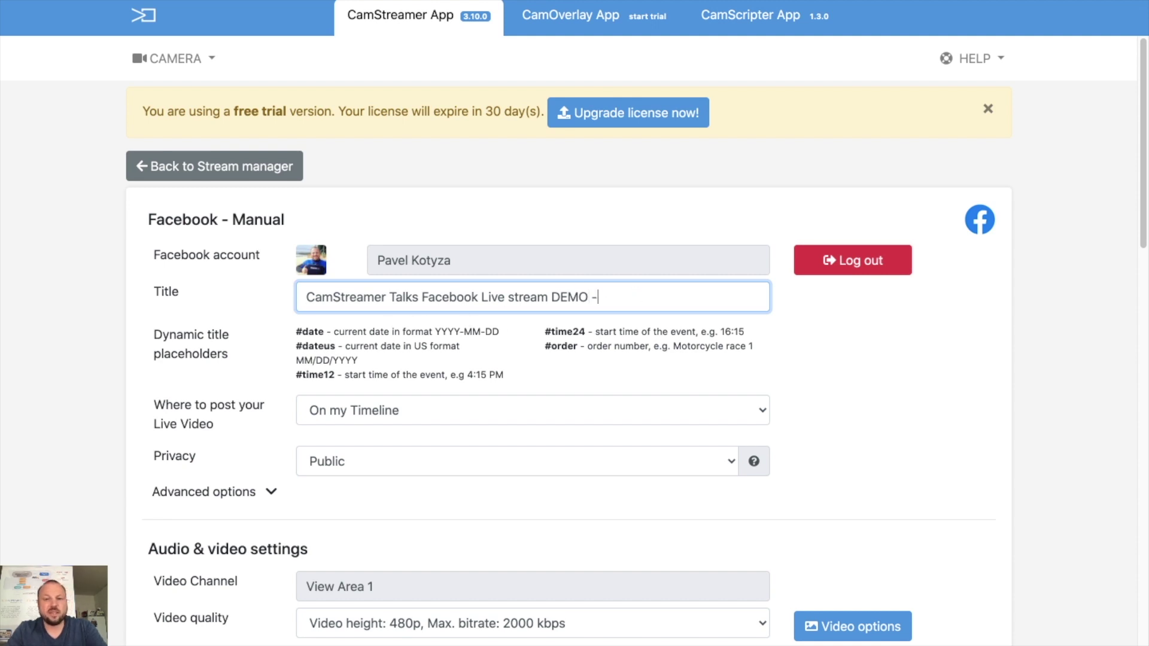
pyautogui.write(' #dat')
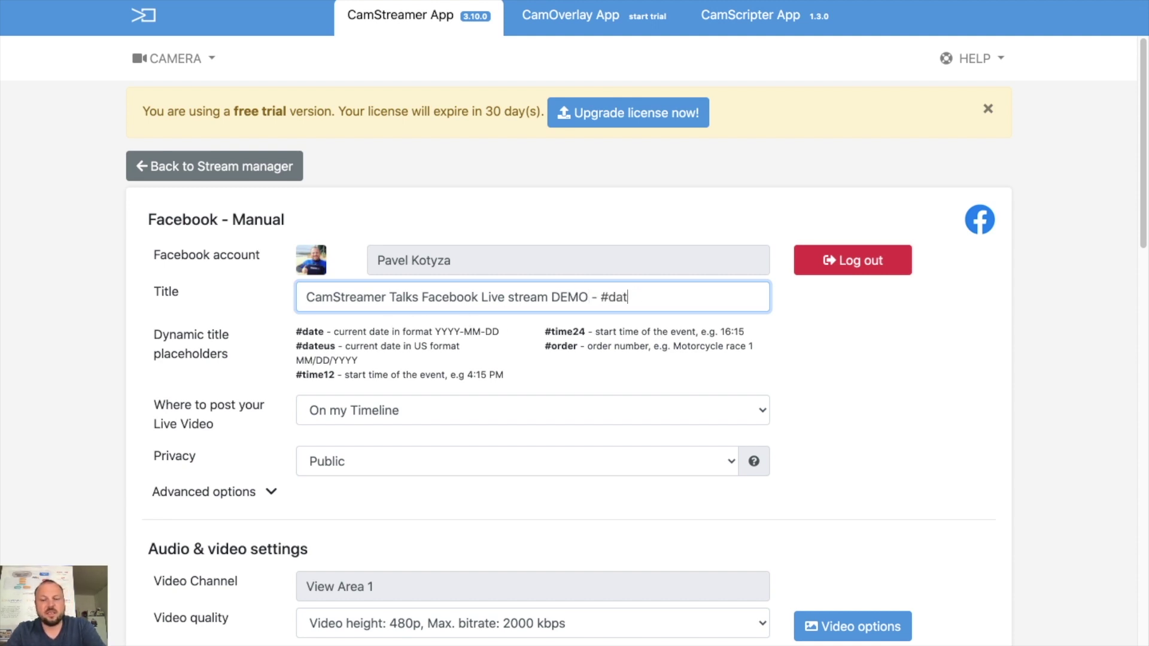
pyautogui.write('eus')
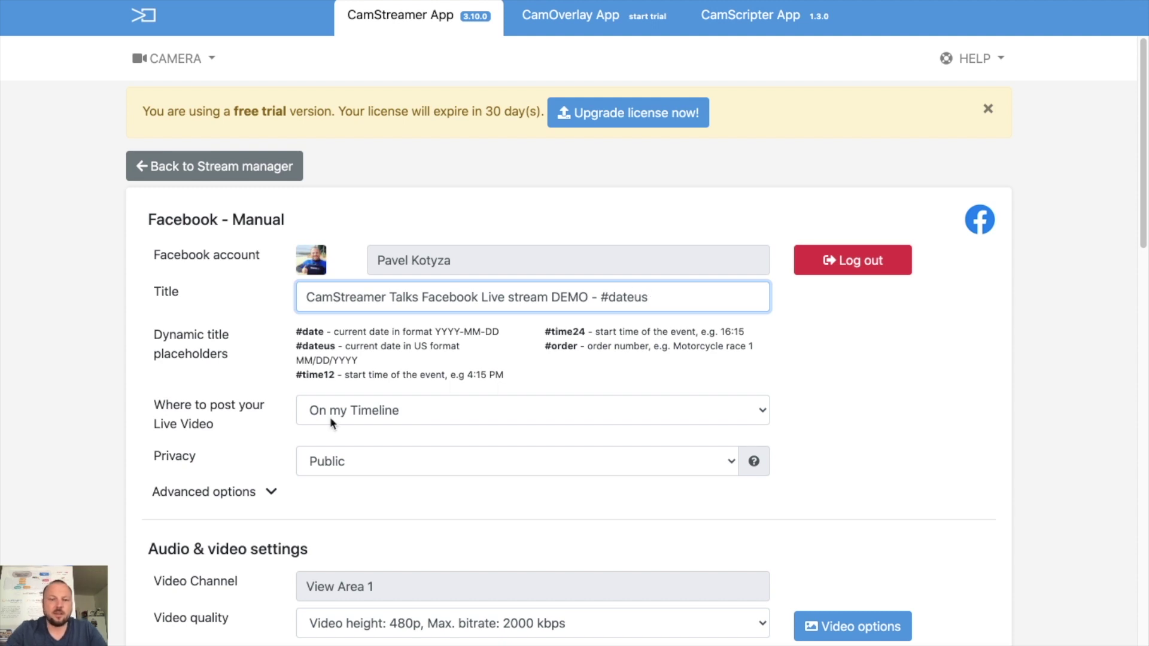
# - Post the stream on my Timeline with privacy set to Just me
pyautogui.click(343, 417)
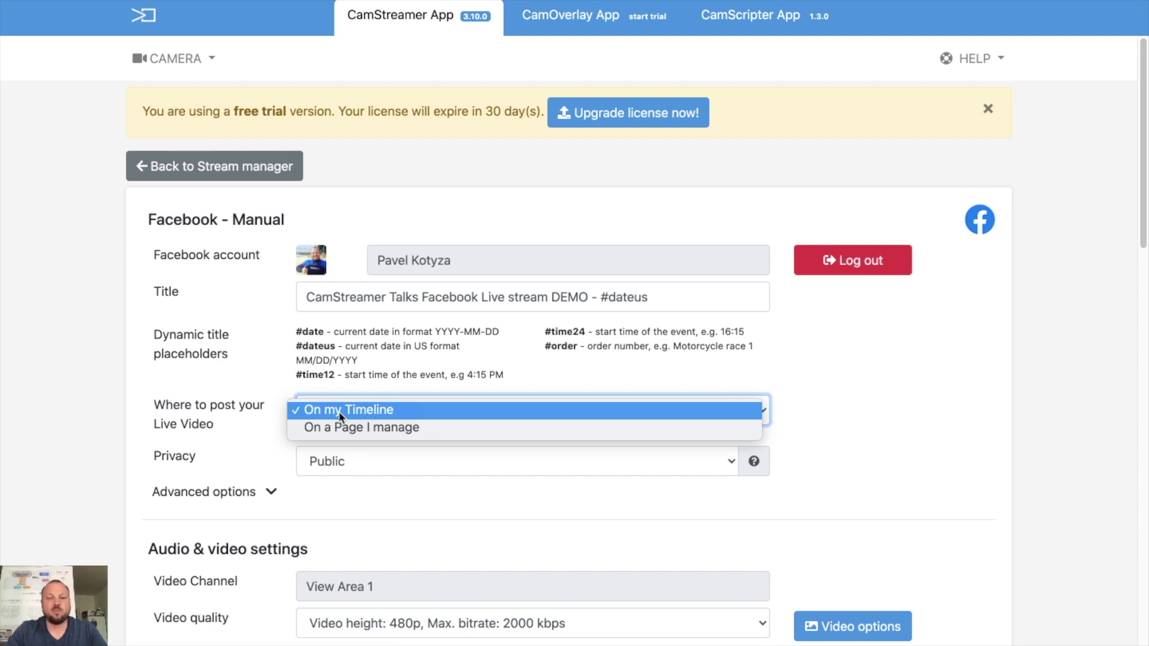
pyautogui.click(341, 425)
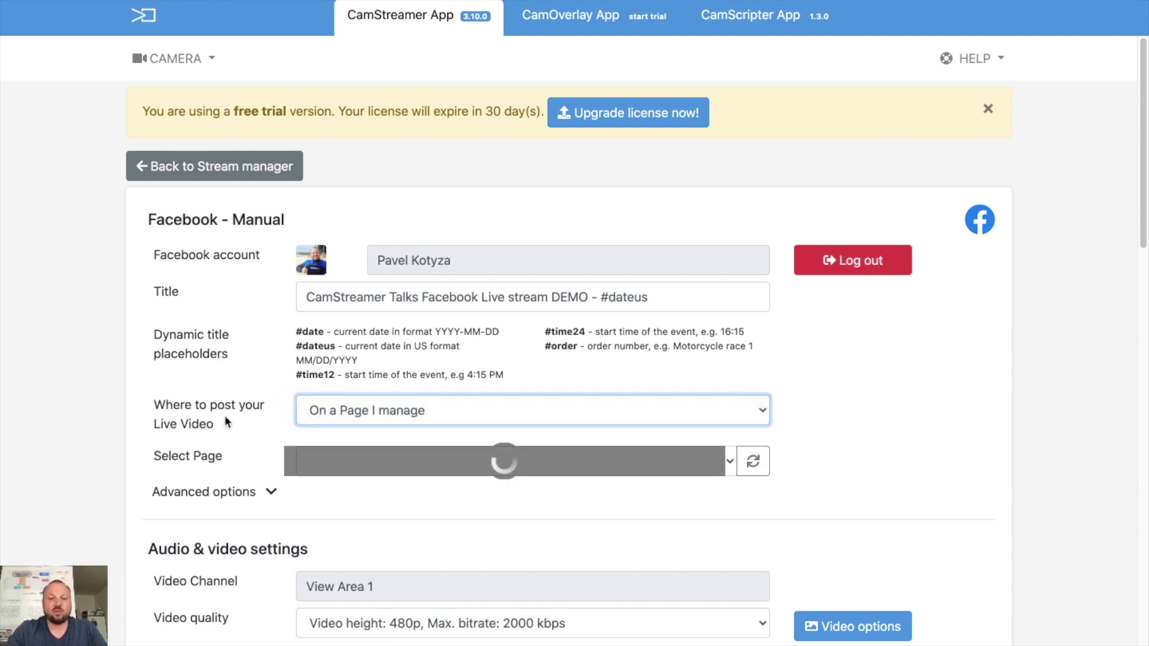
pyautogui.click(355, 465)
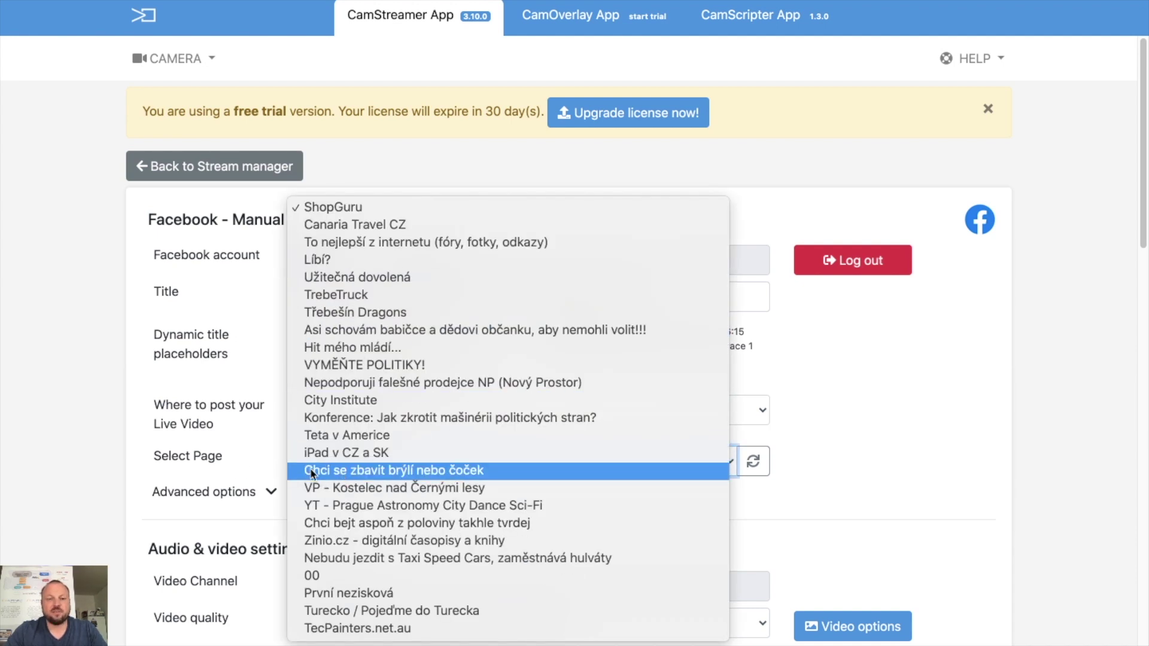
pyautogui.click(143, 392)
pyautogui.click(338, 410)
pyautogui.click(333, 391)
pyautogui.scroll(-2, 193, 388)
pyautogui.scroll(-1, 193, 390)
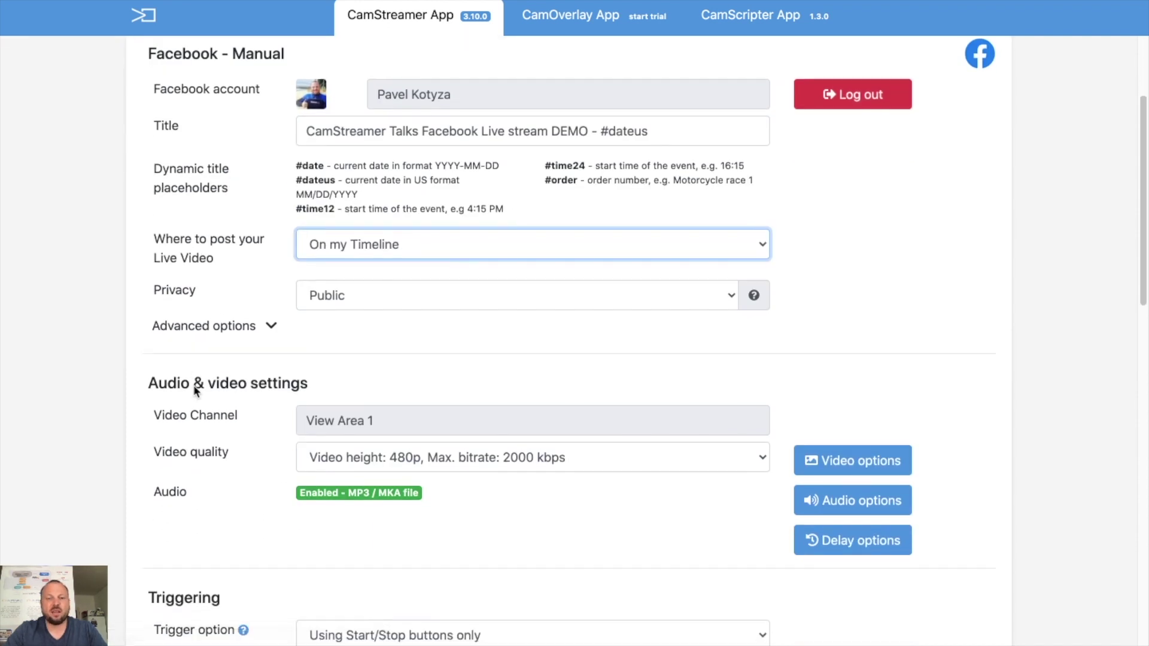
pyautogui.click(378, 290)
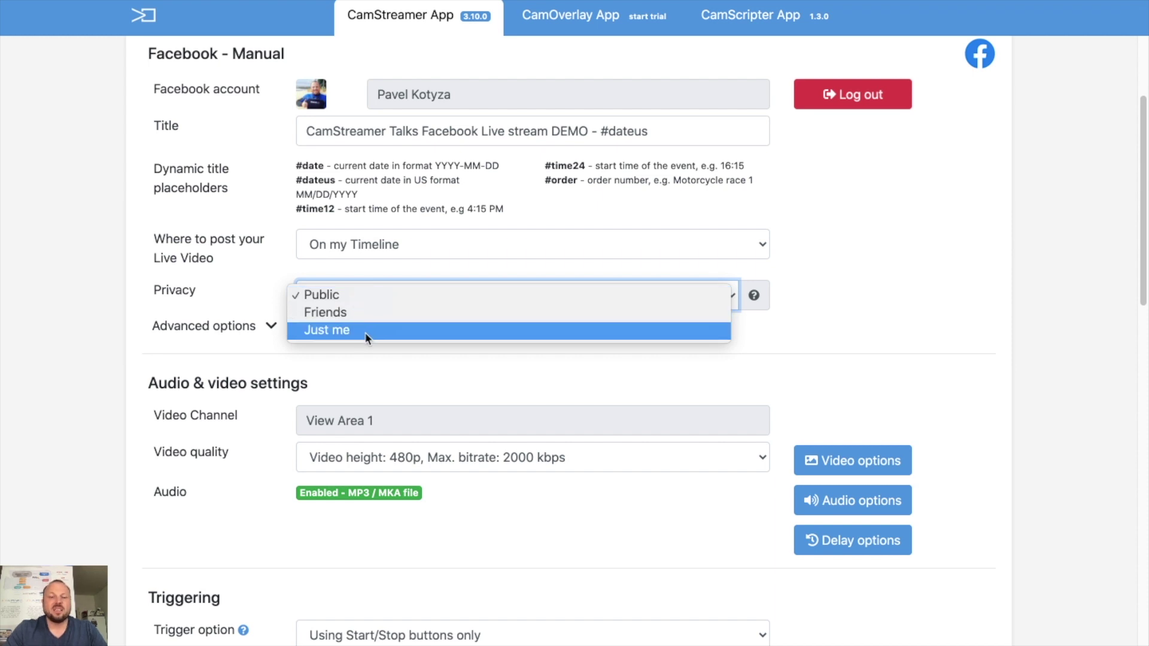
pyautogui.click(400, 331)
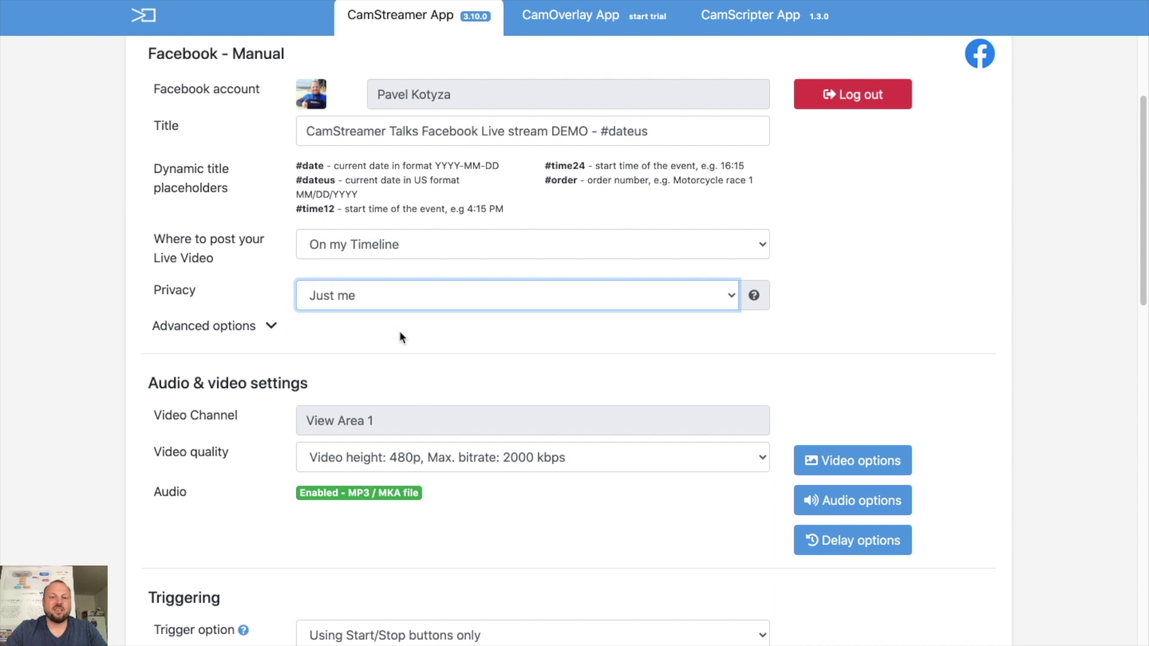
# - In Advanced options, enter the description 'This is the description text'
pyautogui.click(233, 323)
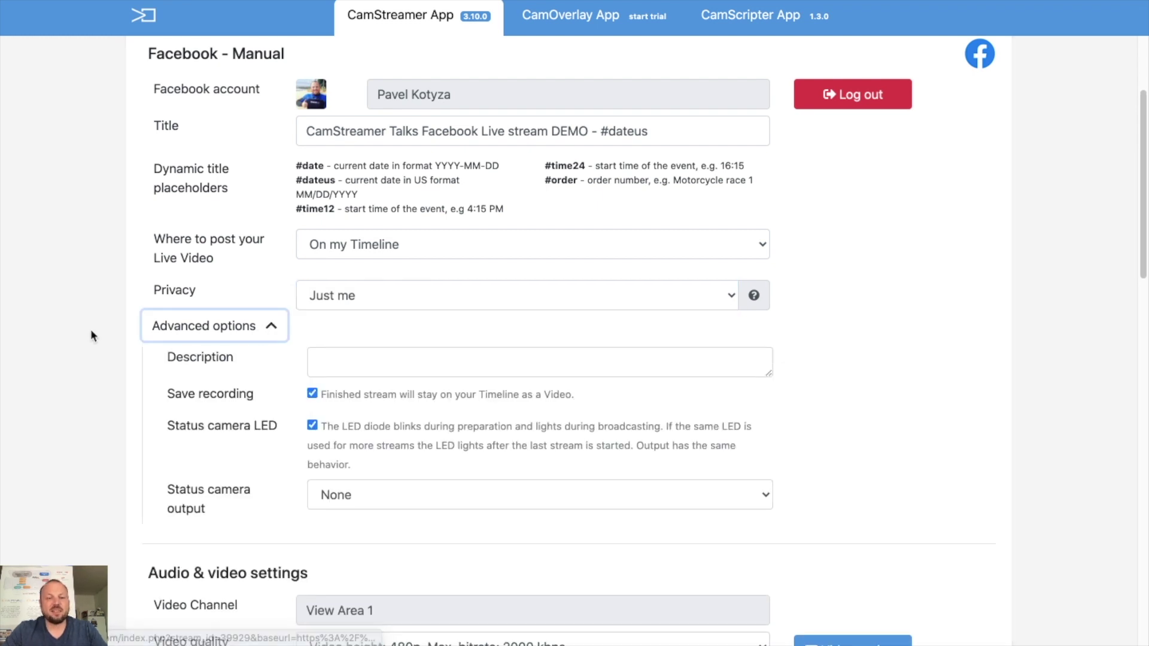
pyautogui.scroll(-2, 92, 335)
pyautogui.click(397, 260)
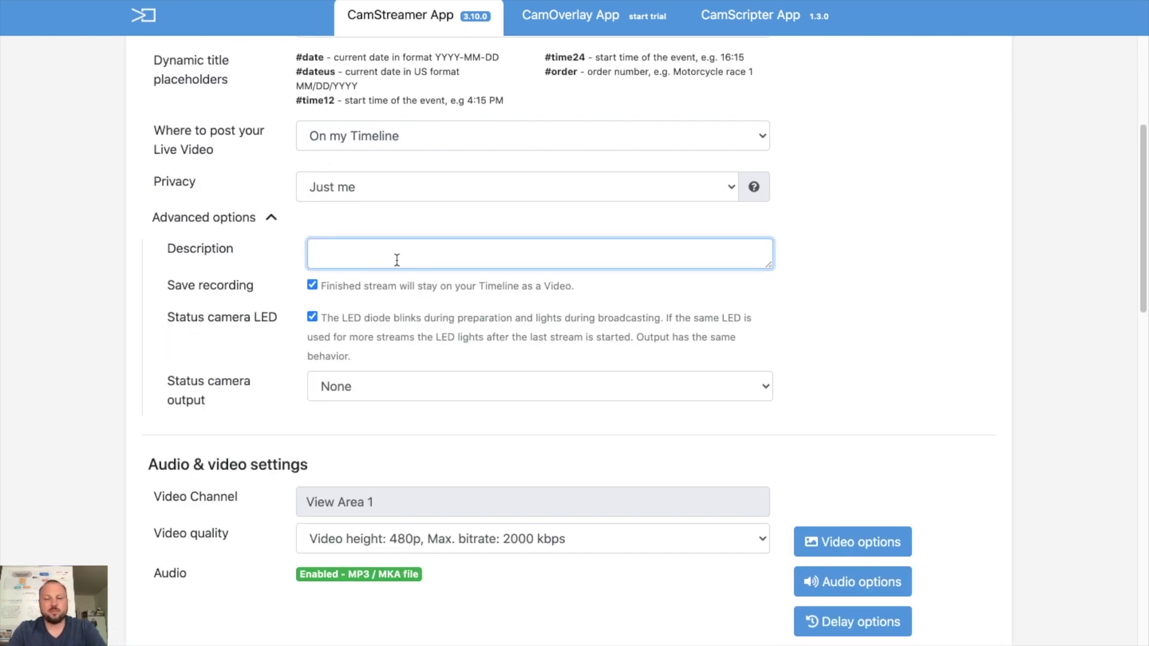
pyautogui.write('Thgis is')
pyautogui.press('BackSpace')
pyautogui.press('BackSpace')
pyautogui.press('BackSpace')
pyautogui.write('is is the description')
pyautogui.press('BackSpace')
pyautogui.press('BackSpace')
pyautogui.press('BackSpace')
pyautogui.write('ion text')
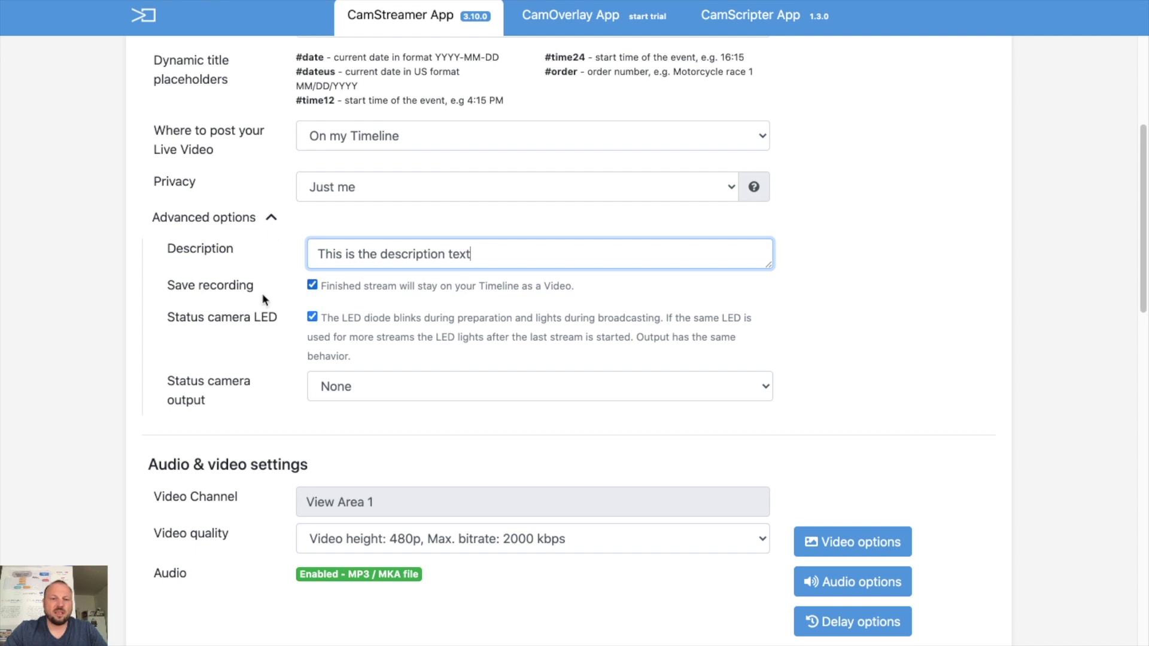
pyautogui.scroll(-4, 207, 369)
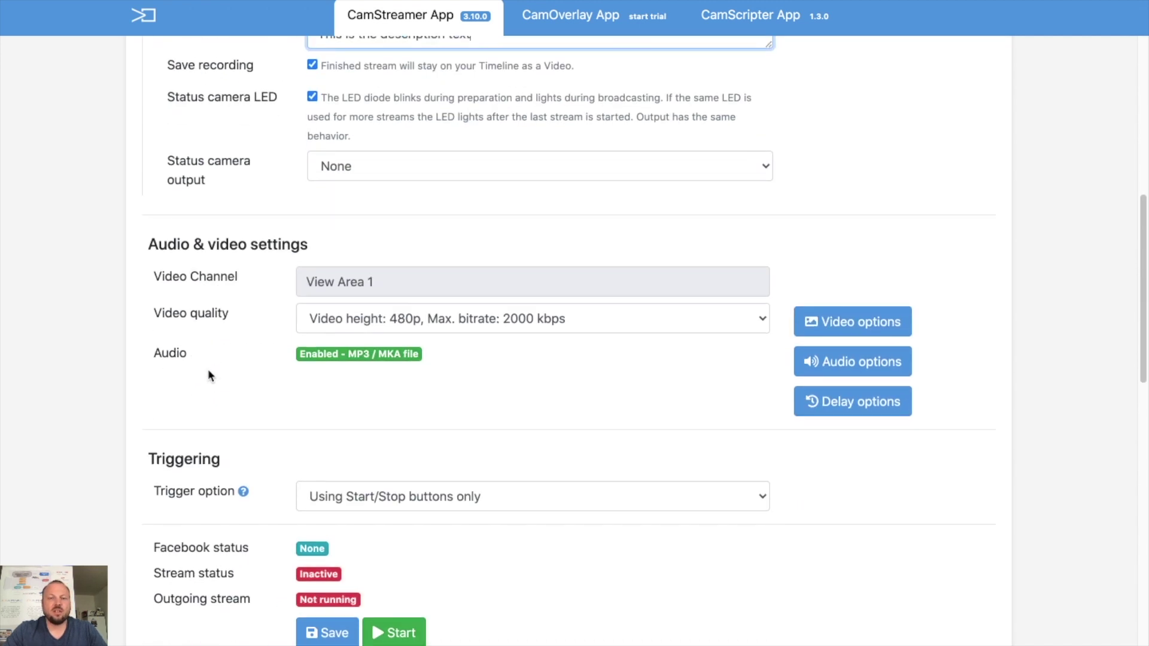
# - Set video quality to 720p at 1875 kbps and save the audio source as None
pyautogui.click(445, 327)
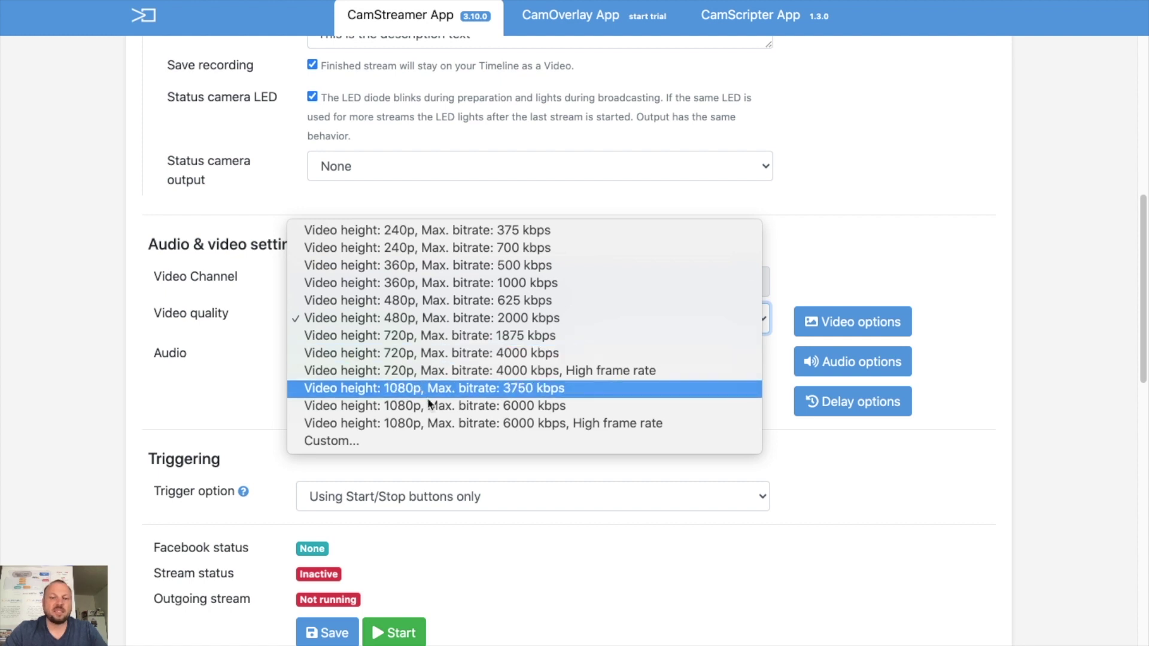
pyautogui.click(446, 335)
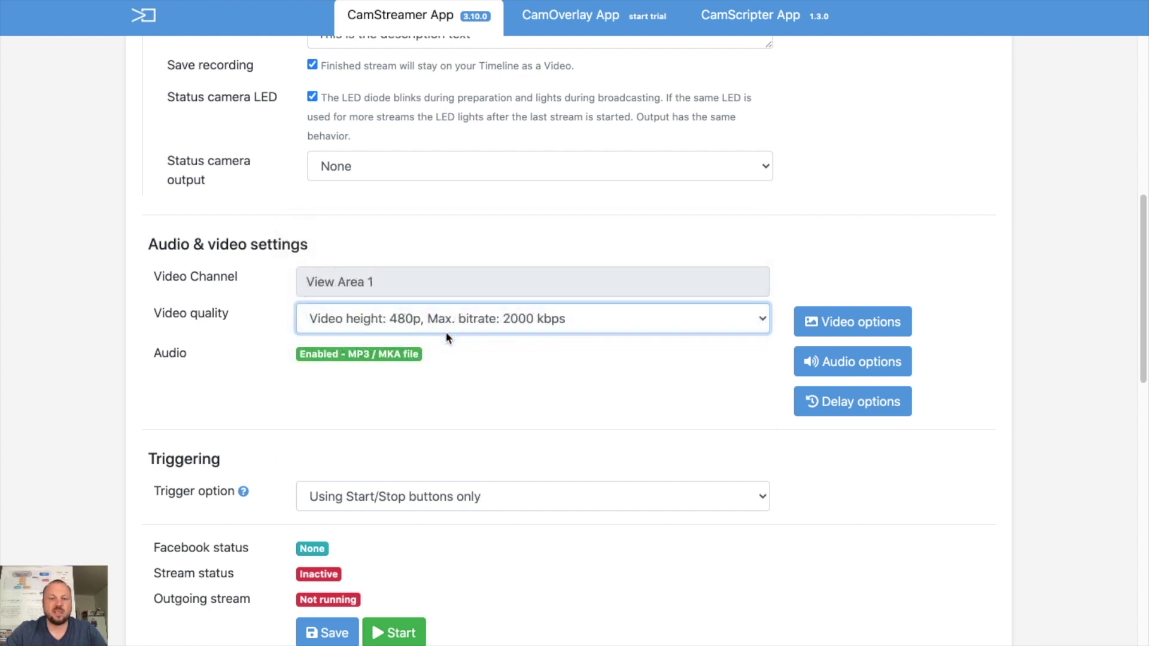
pyautogui.click(863, 363)
pyautogui.click(407, 206)
pyautogui.click(479, 244)
pyautogui.click(500, 216)
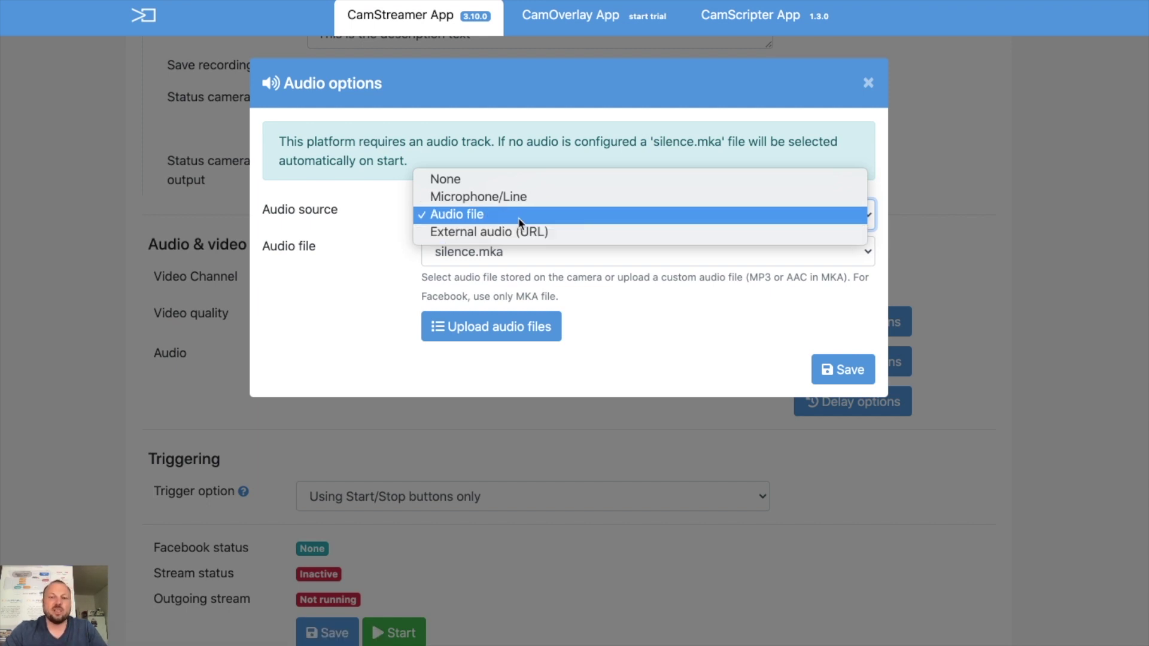
pyautogui.click(486, 214)
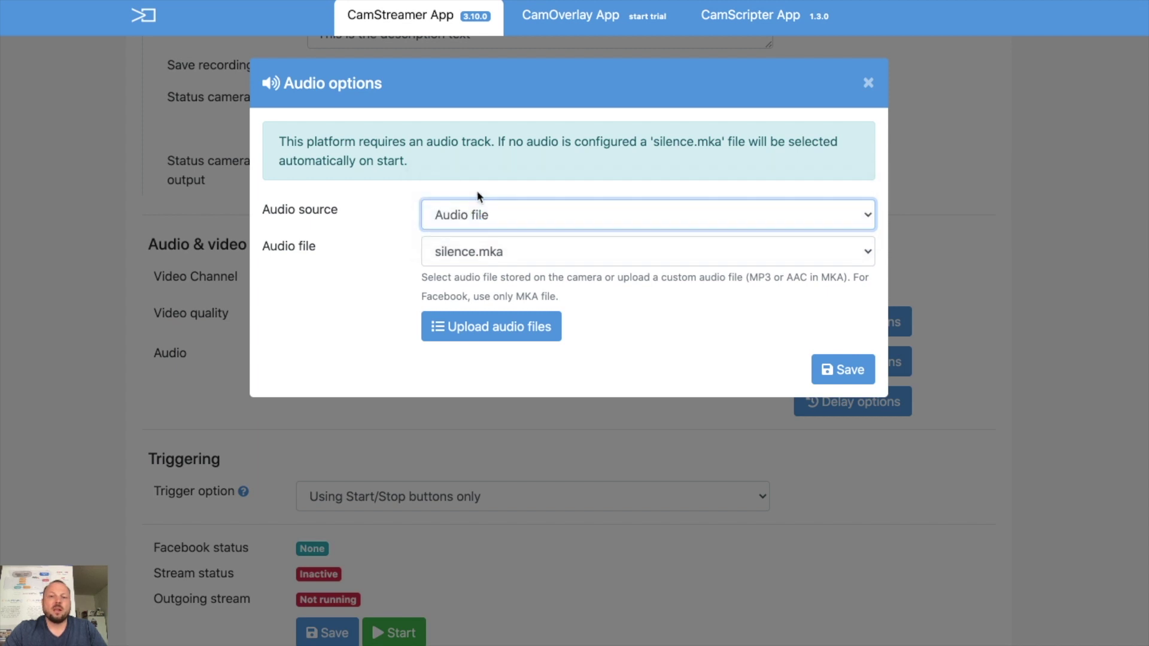
pyautogui.click(510, 218)
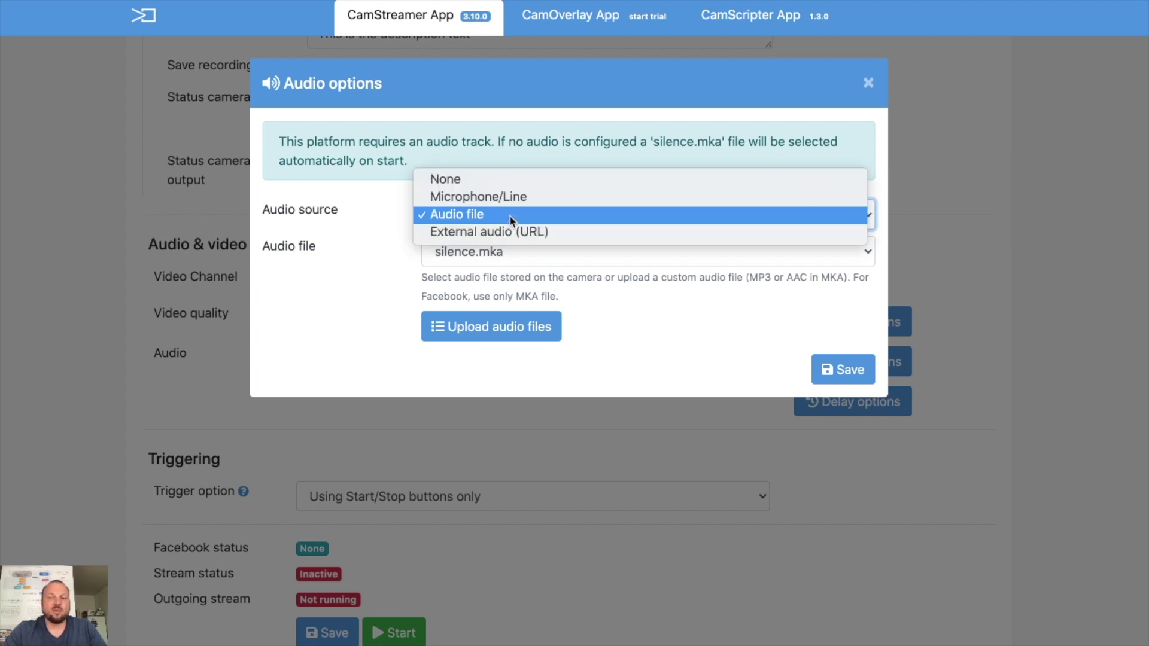
pyautogui.click(458, 179)
pyautogui.click(826, 264)
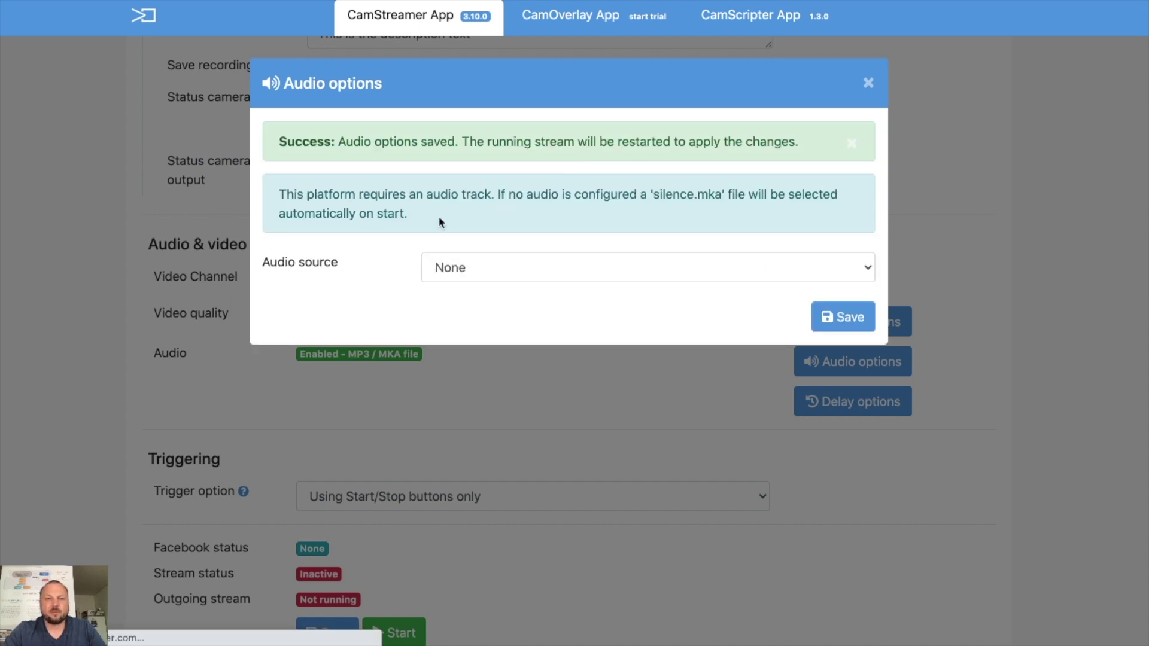
pyautogui.click(869, 83)
# - Save the 720p, no-audio Facebook stream settings to the camera
pyautogui.scroll(-3, 148, 377)
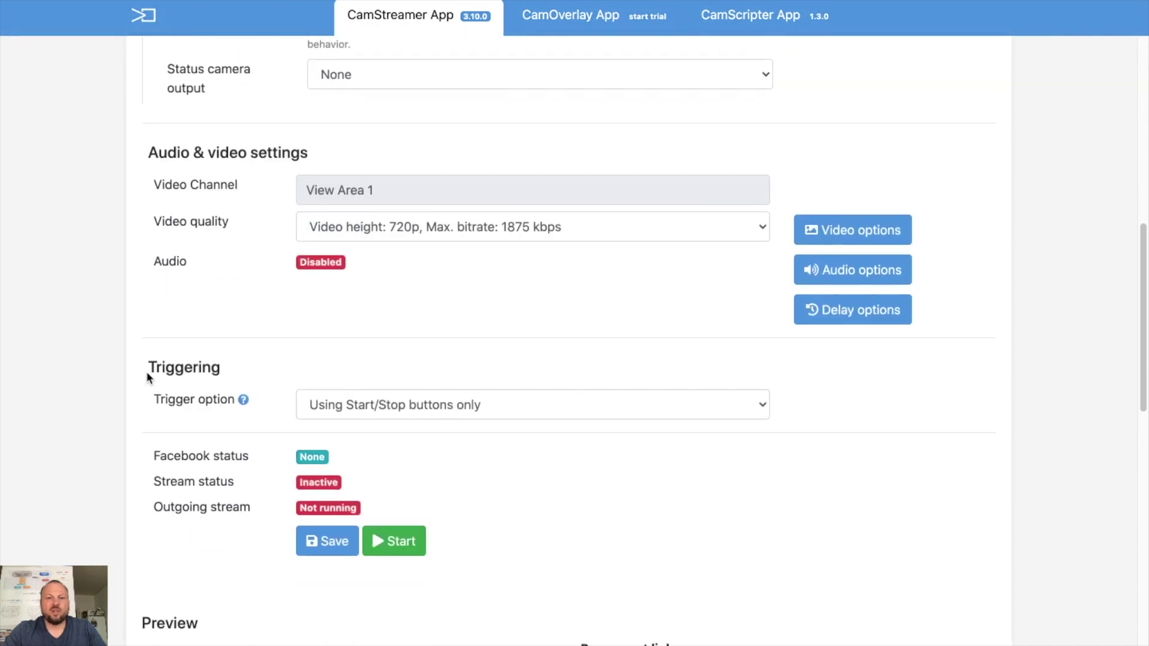
pyautogui.scroll(-8, 146, 375)
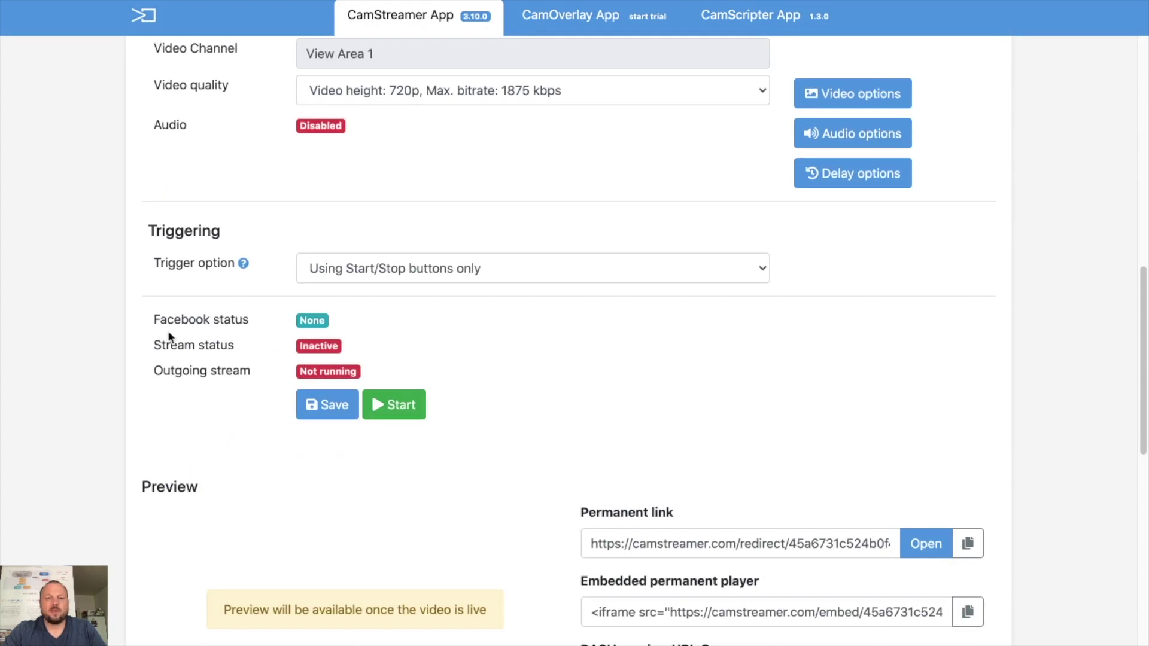
pyautogui.scroll(-2, 495, 238)
pyautogui.scroll(3, 494, 238)
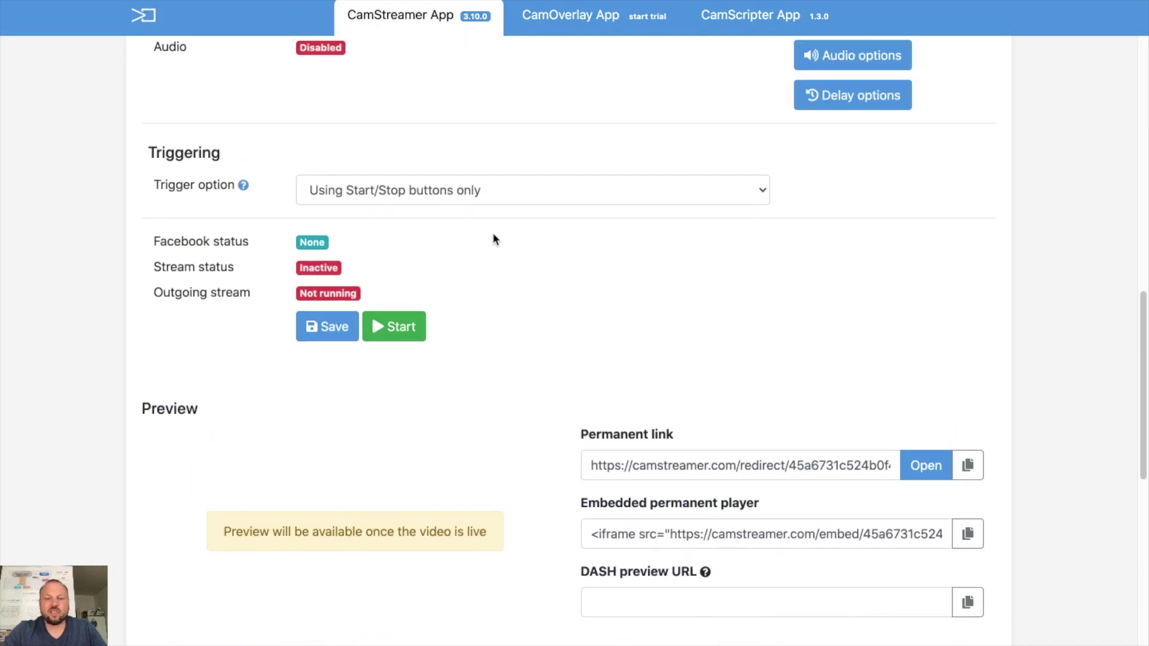
pyautogui.click(729, 471)
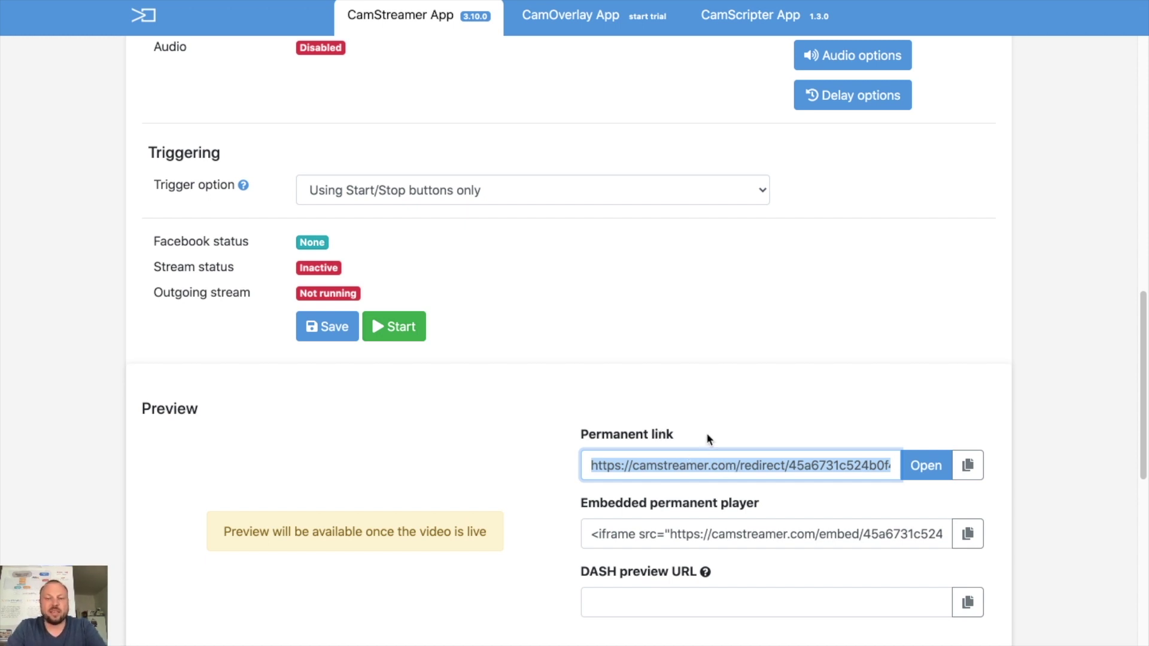
pyautogui.click(305, 329)
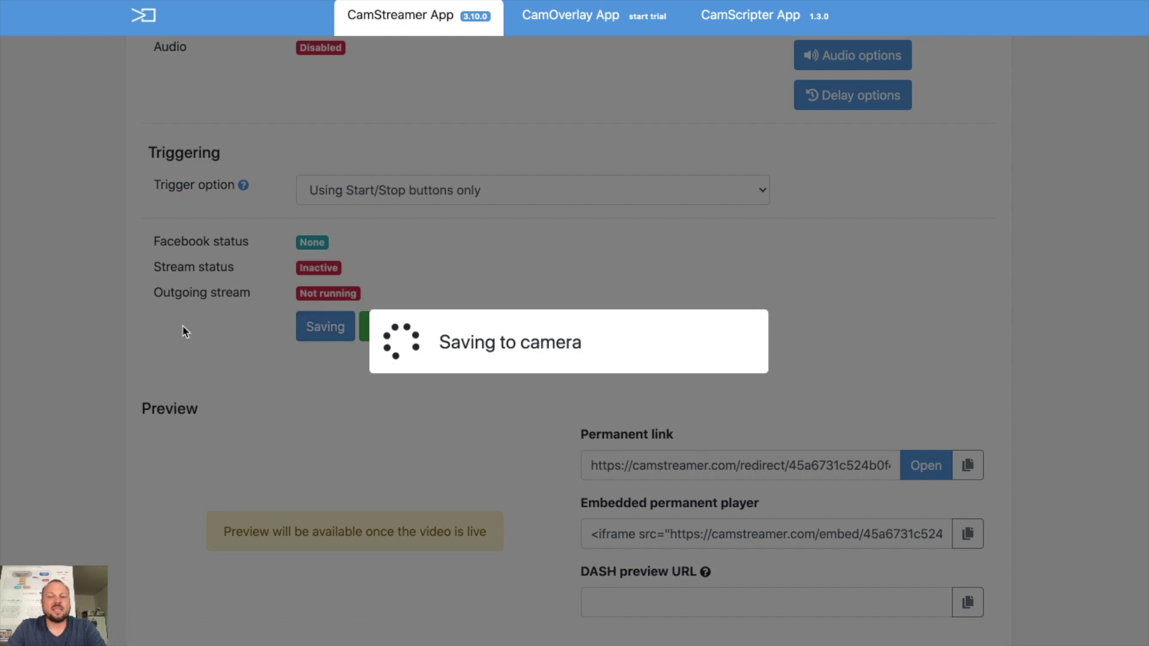
pyautogui.scroll(-5, 182, 325)
pyautogui.scroll(-8, 182, 325)
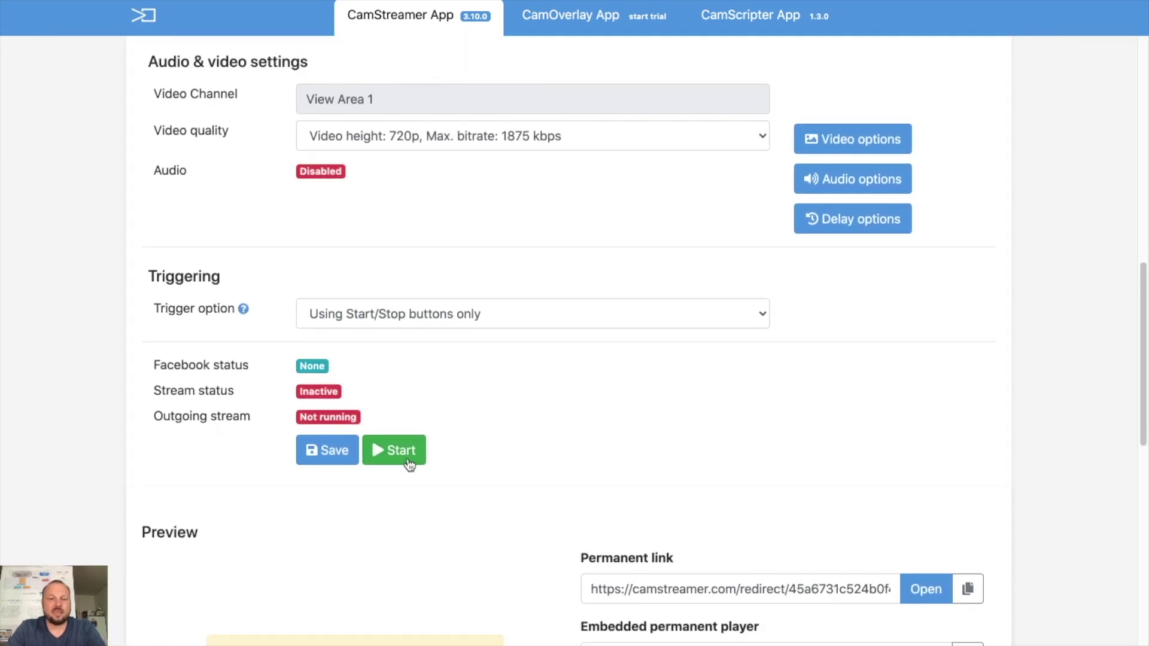
# - Start the Facebook stream so the camera goes live as 'CamStreamer Talks Facebook Live stream DEMO - 08/29/2020'
pyautogui.click(407, 463)
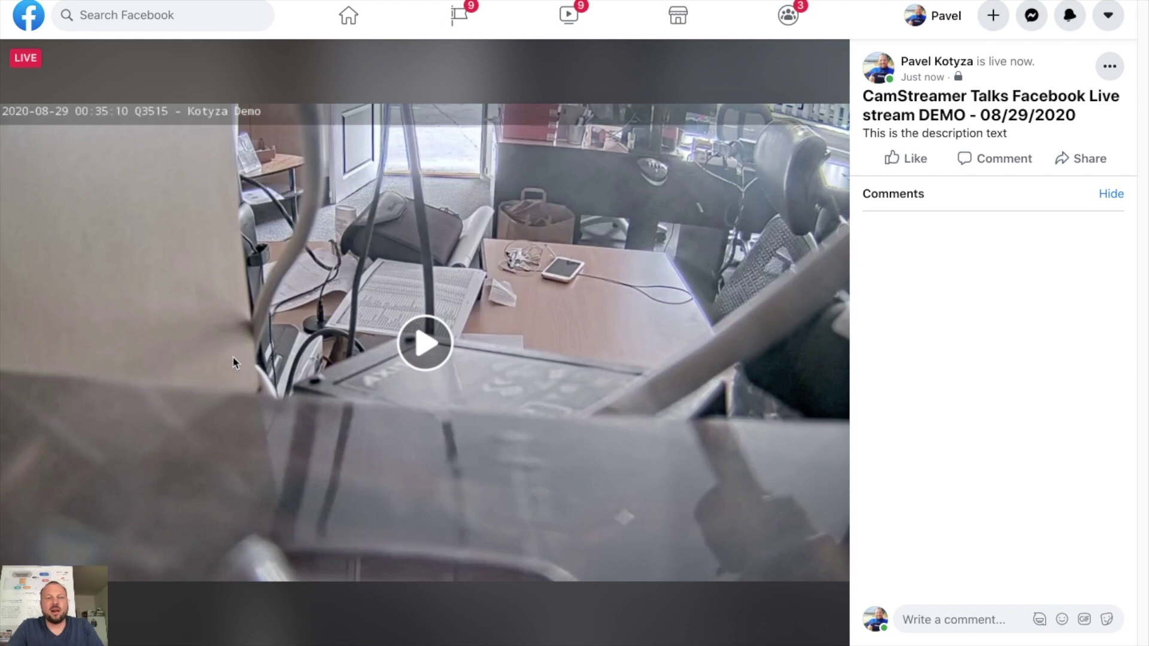
# - Play the Q3515 camera's live broadcast on Facebook and watch it running
pyautogui.click(438, 353)
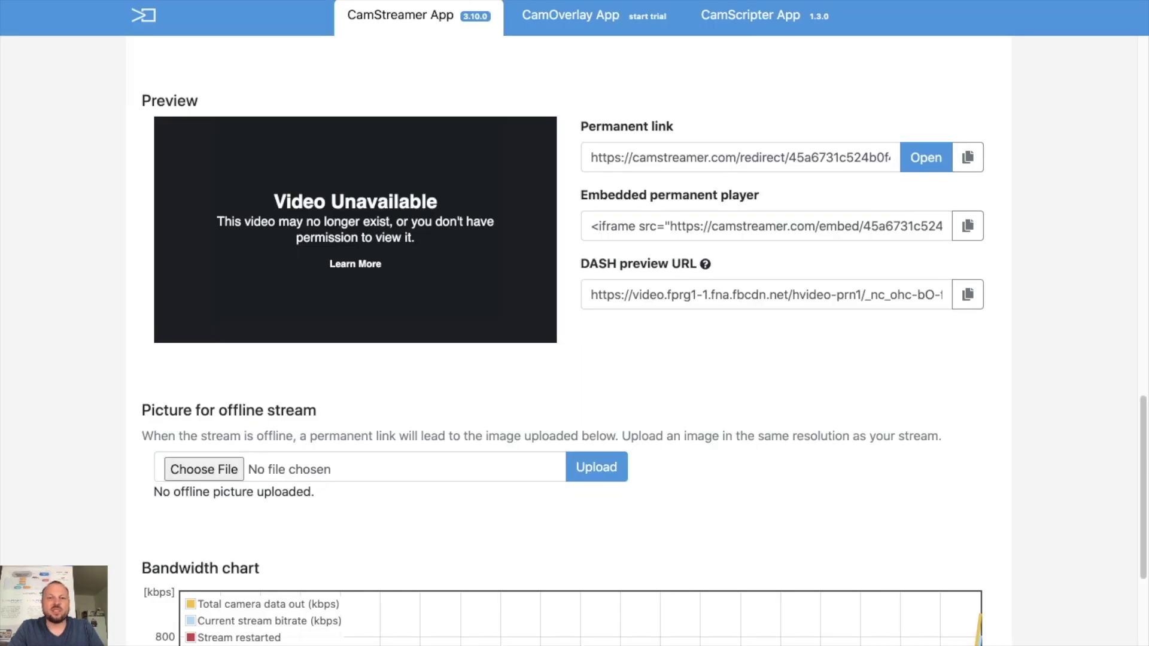
pyautogui.scroll(15, 381, 180)
pyautogui.scroll(-10, 380, 179)
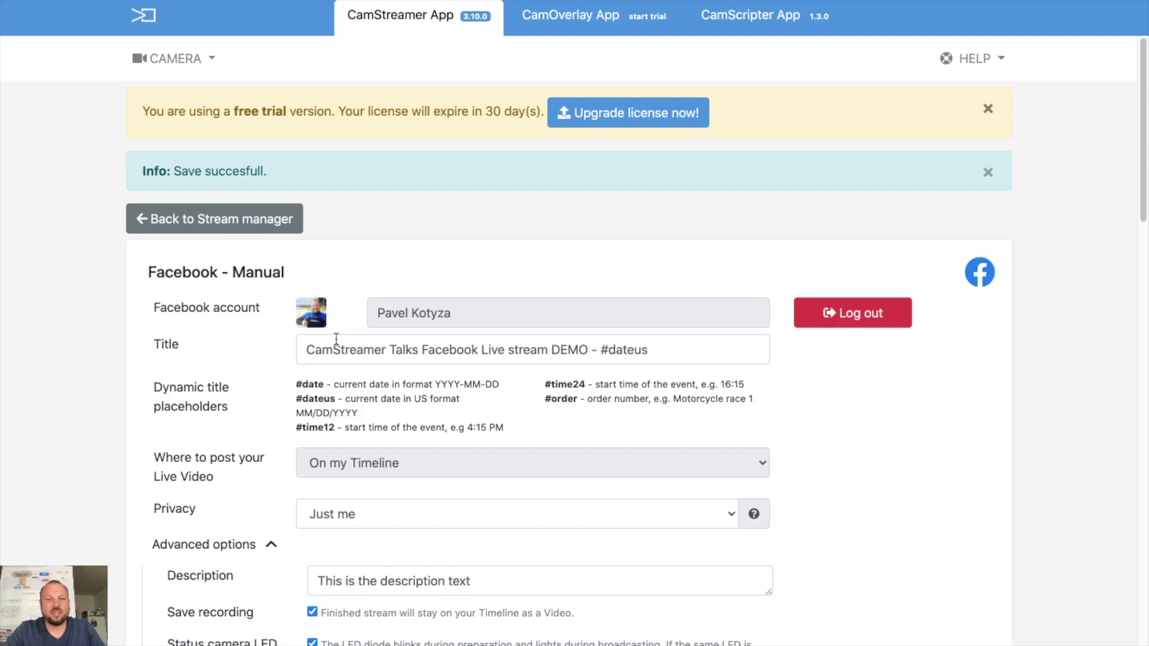
# - Reload the stream settings page, then stop the broadcast and confirm, leaving status Inactive and Not running
pyautogui.scroll(-10, 336, 339)
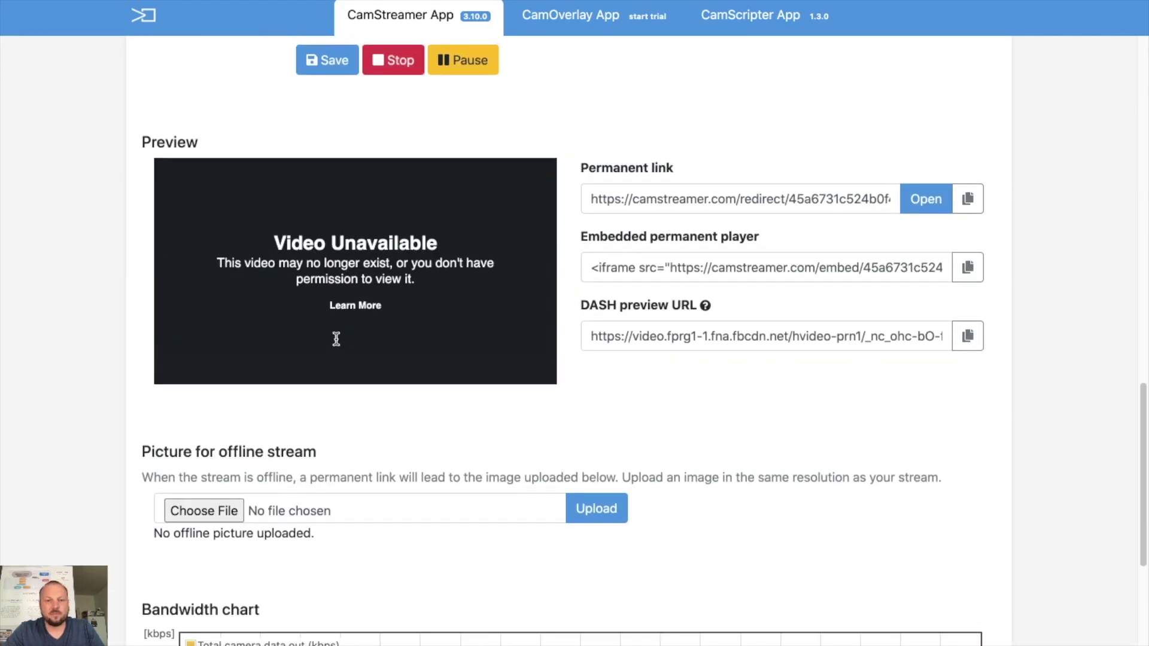
pyautogui.scroll(3, 336, 339)
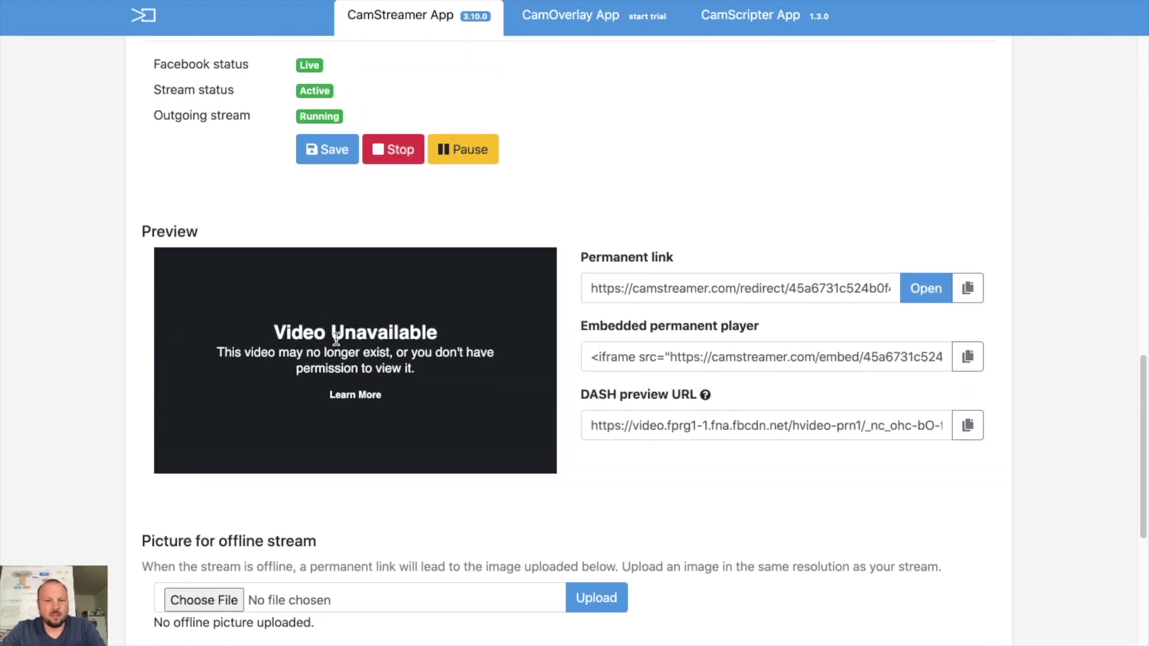
pyautogui.press('super+r')
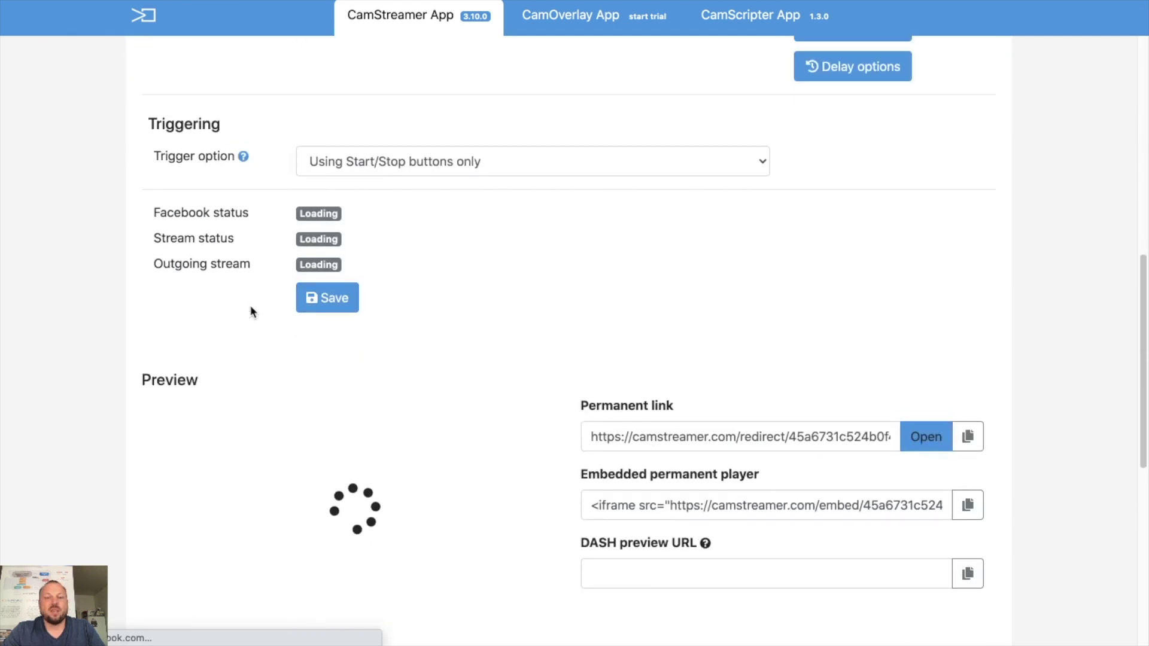
pyautogui.scroll(5, 251, 305)
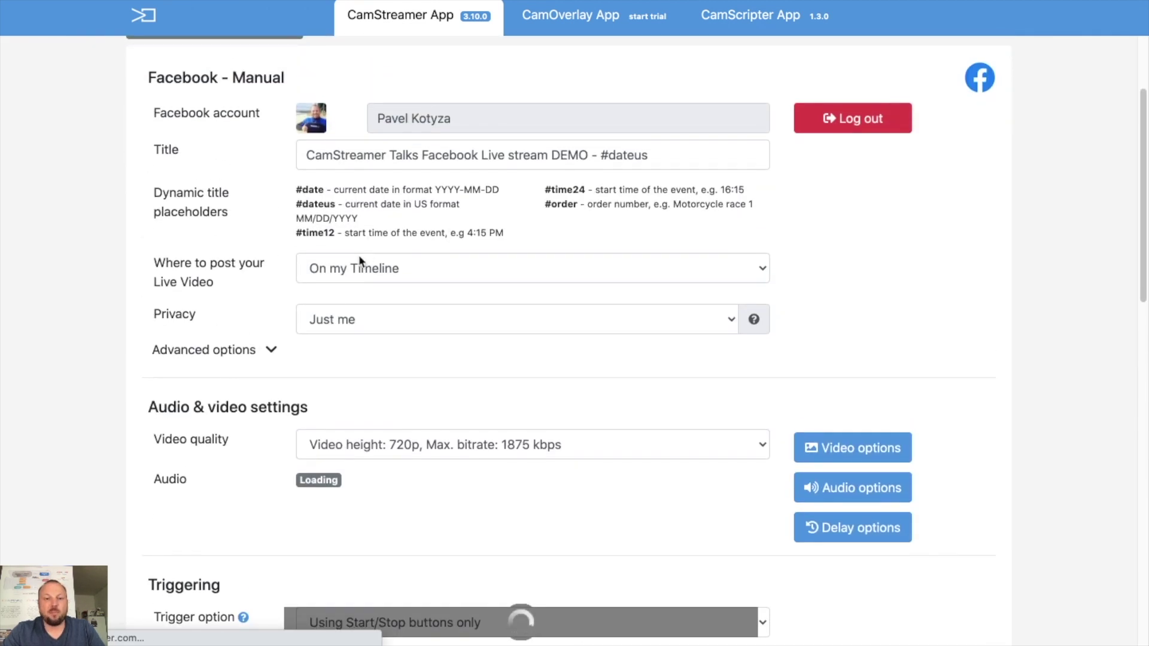
pyautogui.scroll(-9, 156, 388)
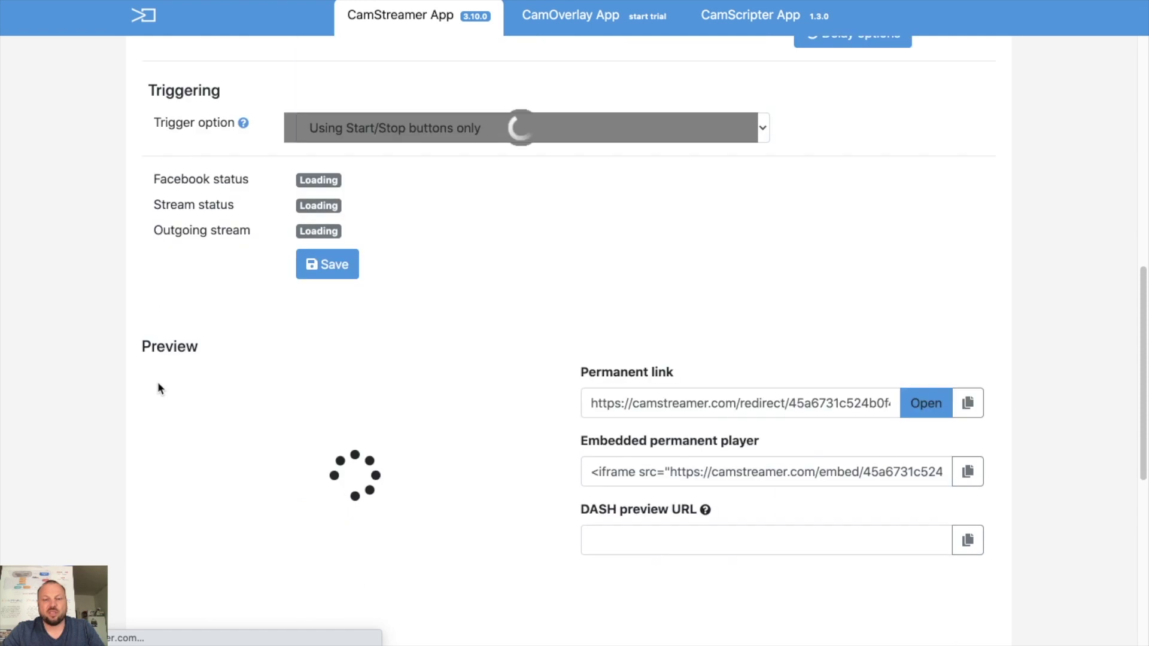
pyautogui.scroll(10, 156, 387)
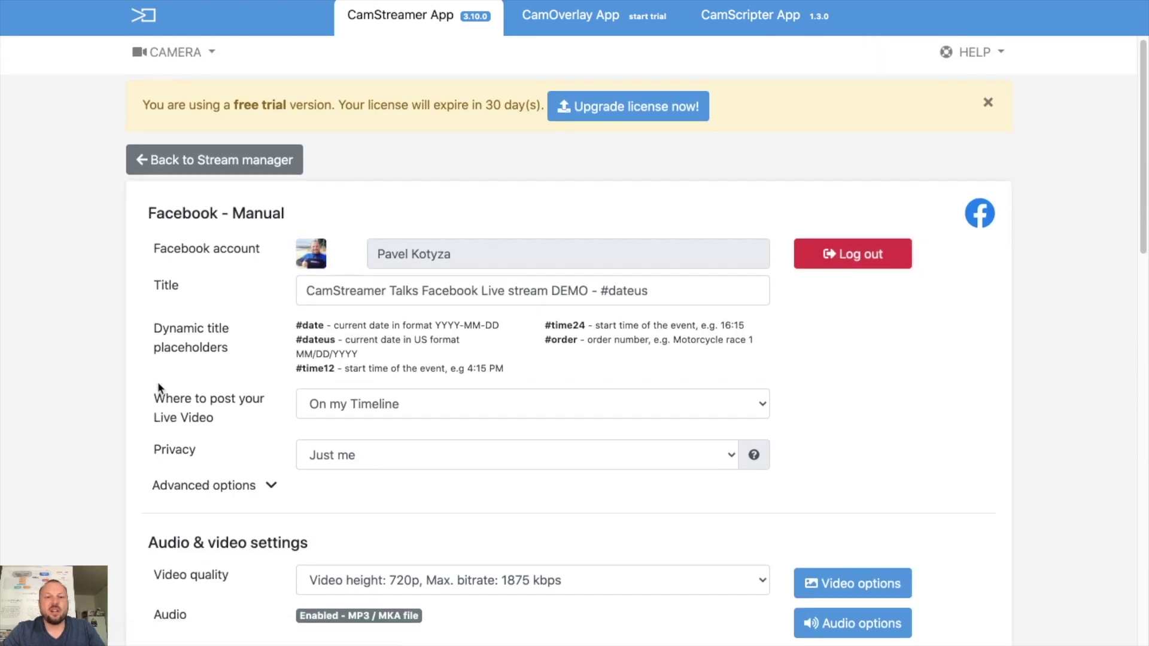
pyautogui.scroll(-6, 157, 383)
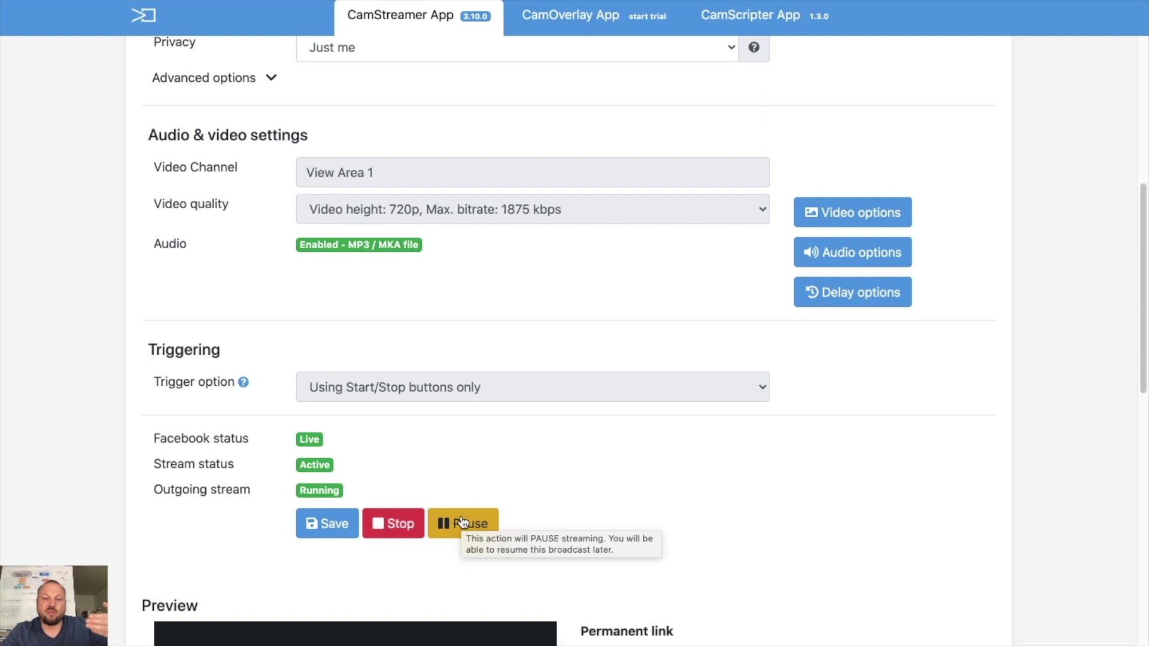
pyautogui.click(389, 524)
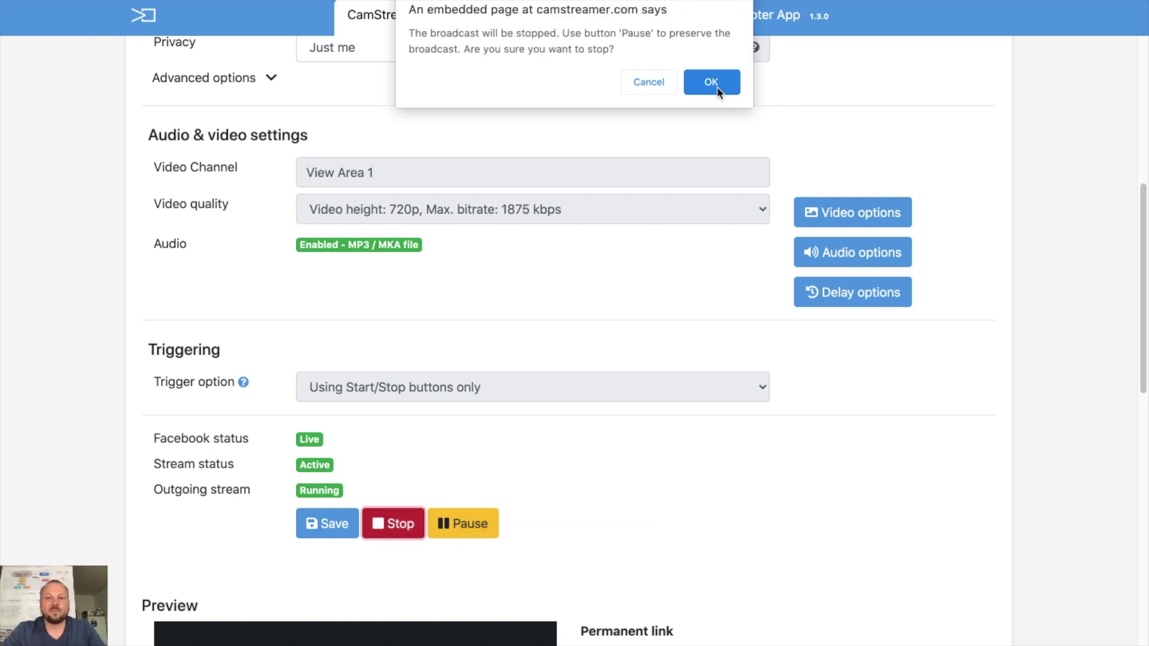
pyautogui.click(711, 83)
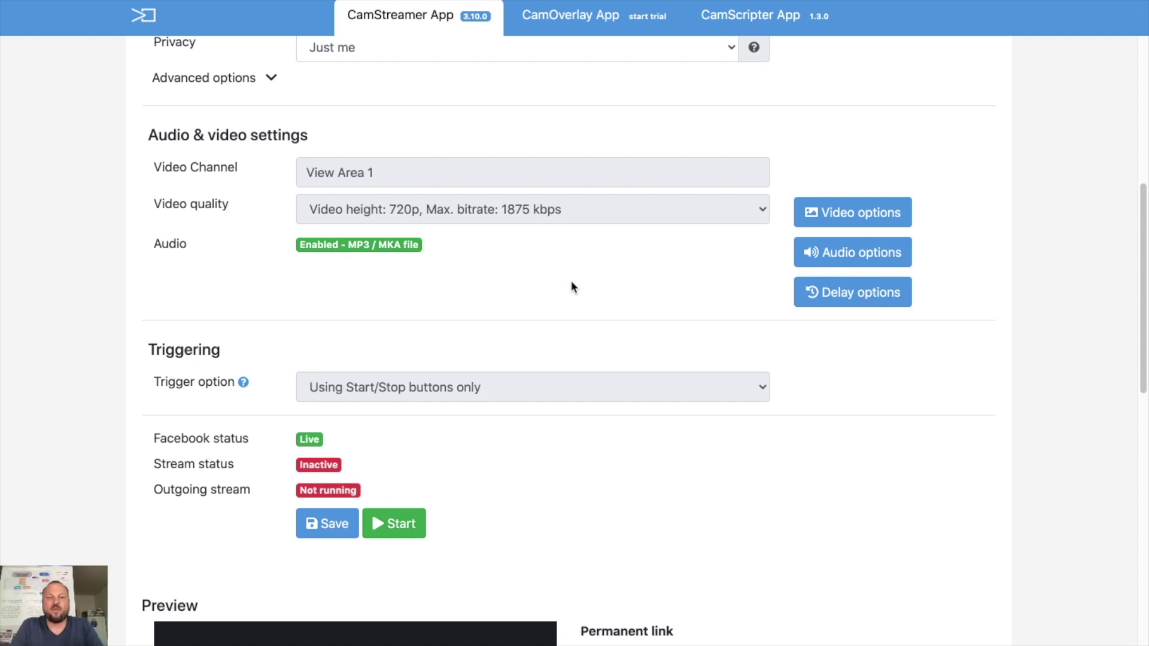
pyautogui.scroll(7, 194, 201)
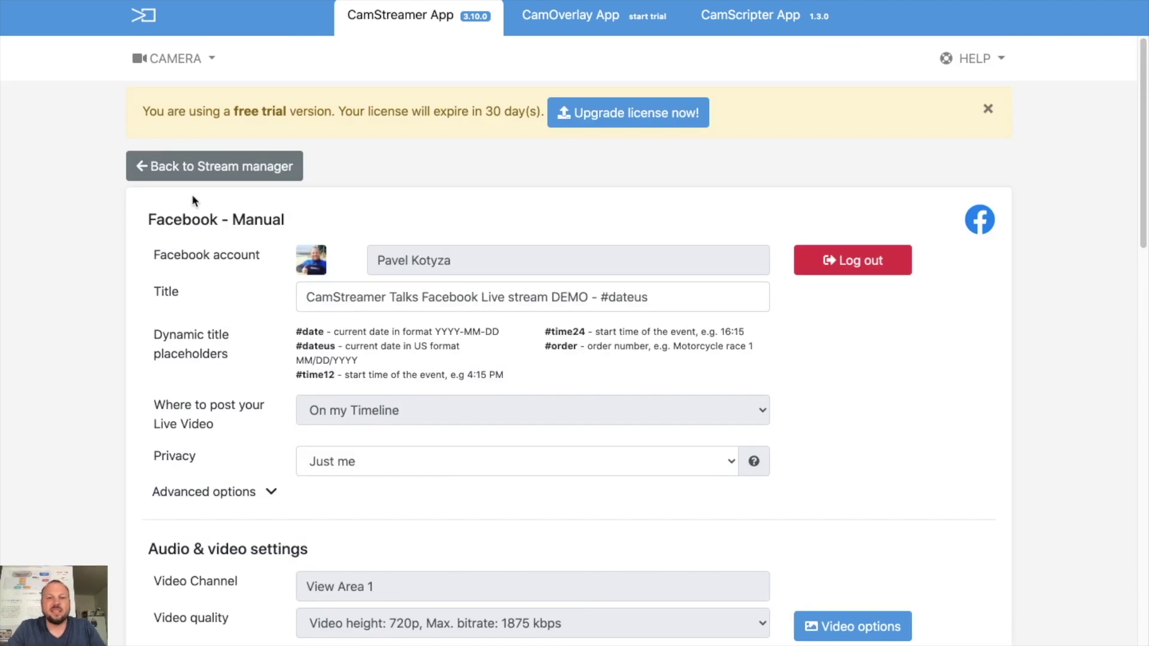